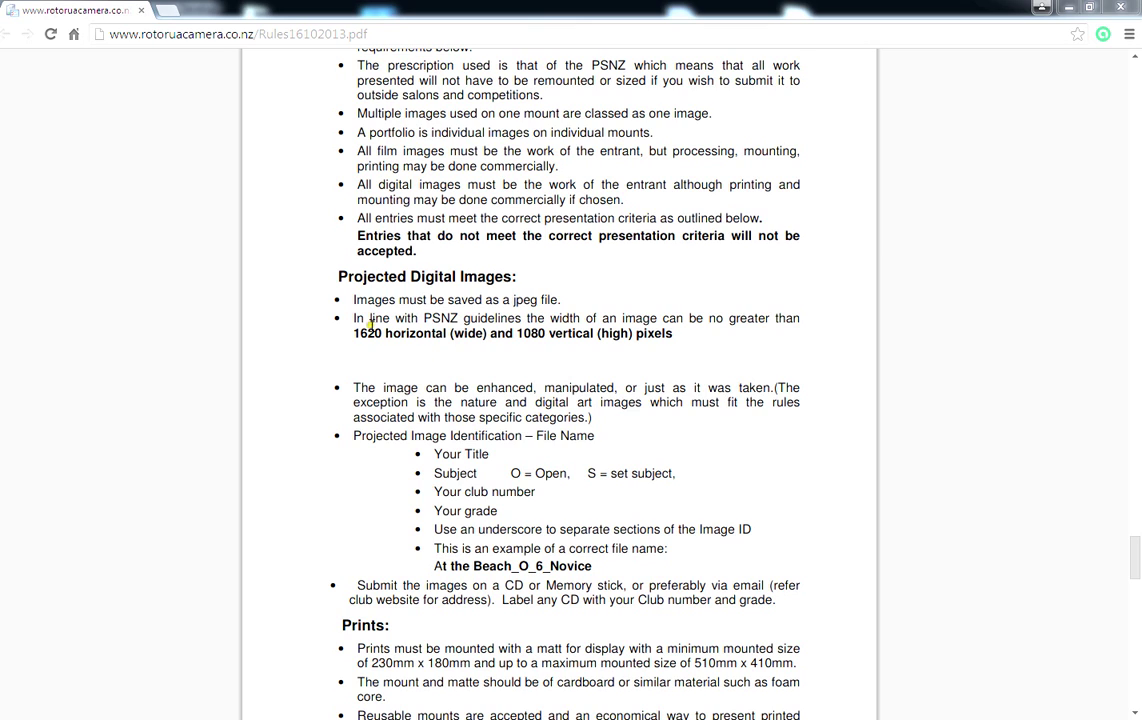
Step: Highlight the 1620 horizontal by 1080 vertical pixel limit under Projected Digital Images in the rules document
drag(354, 336, 681, 338)
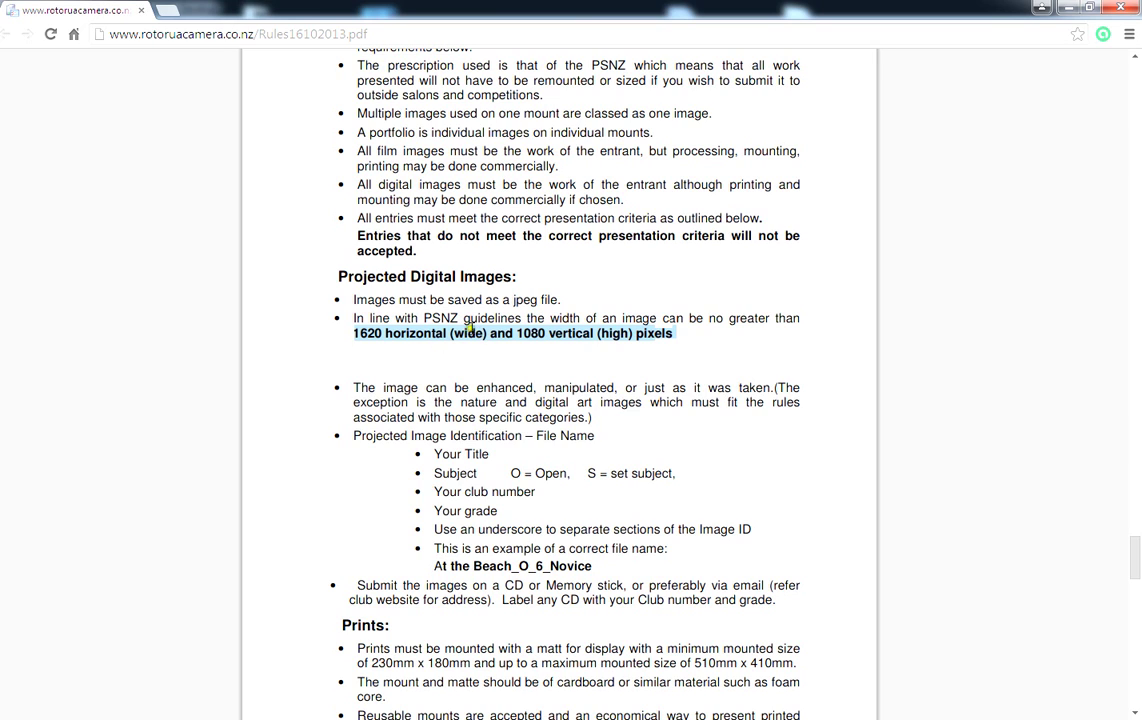
click(436, 357)
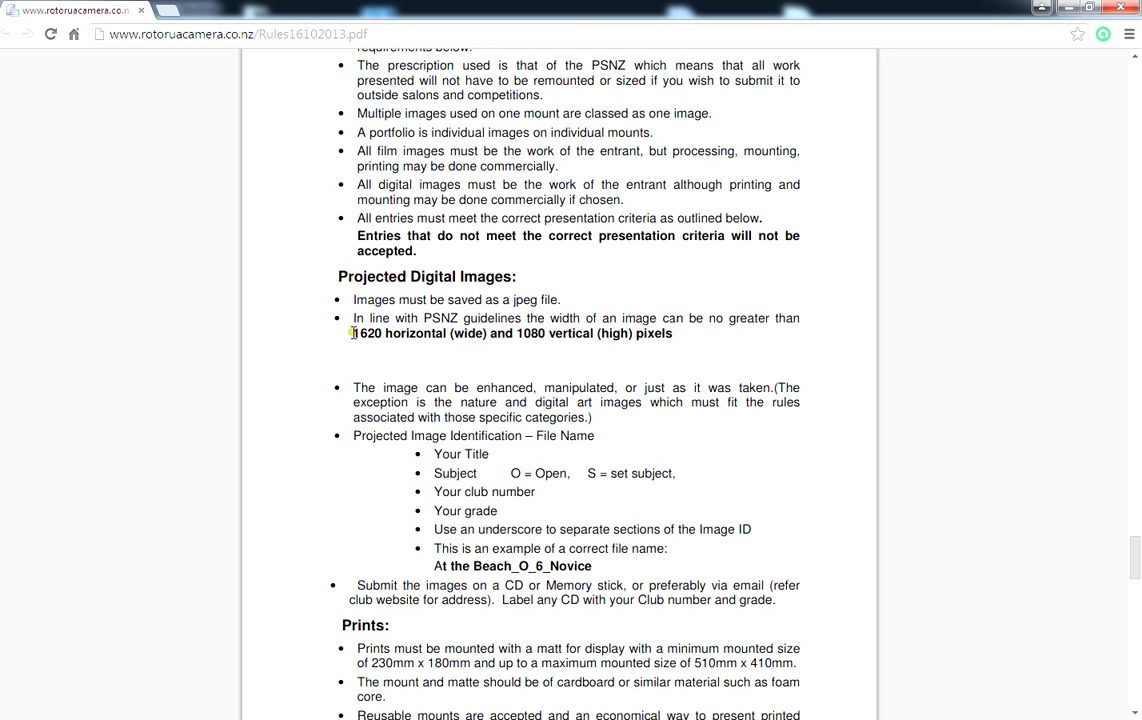
drag(352, 333, 384, 334)
Step: Switch to Lightroom, open the export settings for the snowy panorama DSC07113 and name the export subfolder RCC
key(alt+Tab)
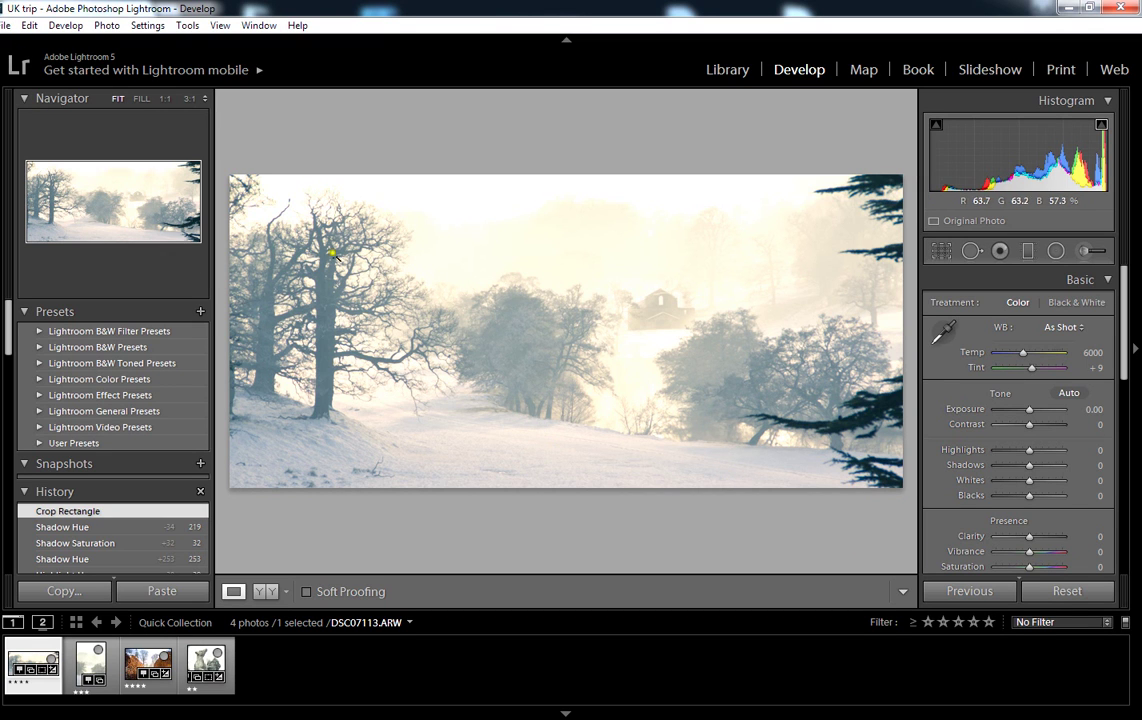
click(14, 22)
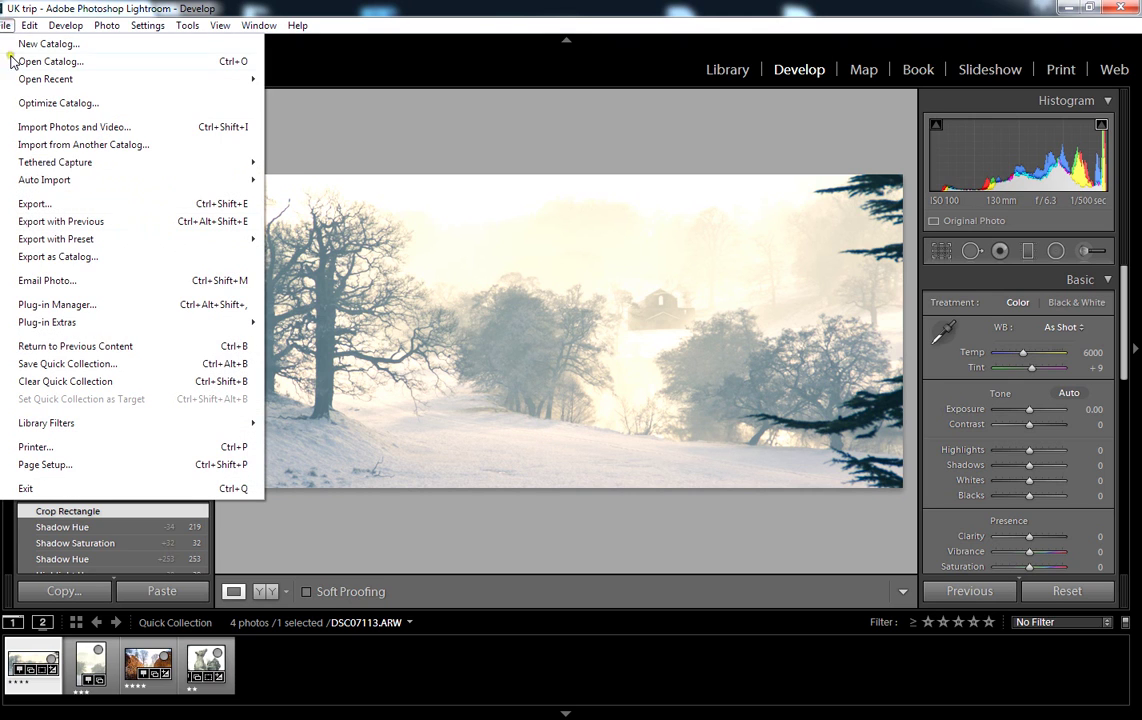
click(58, 200)
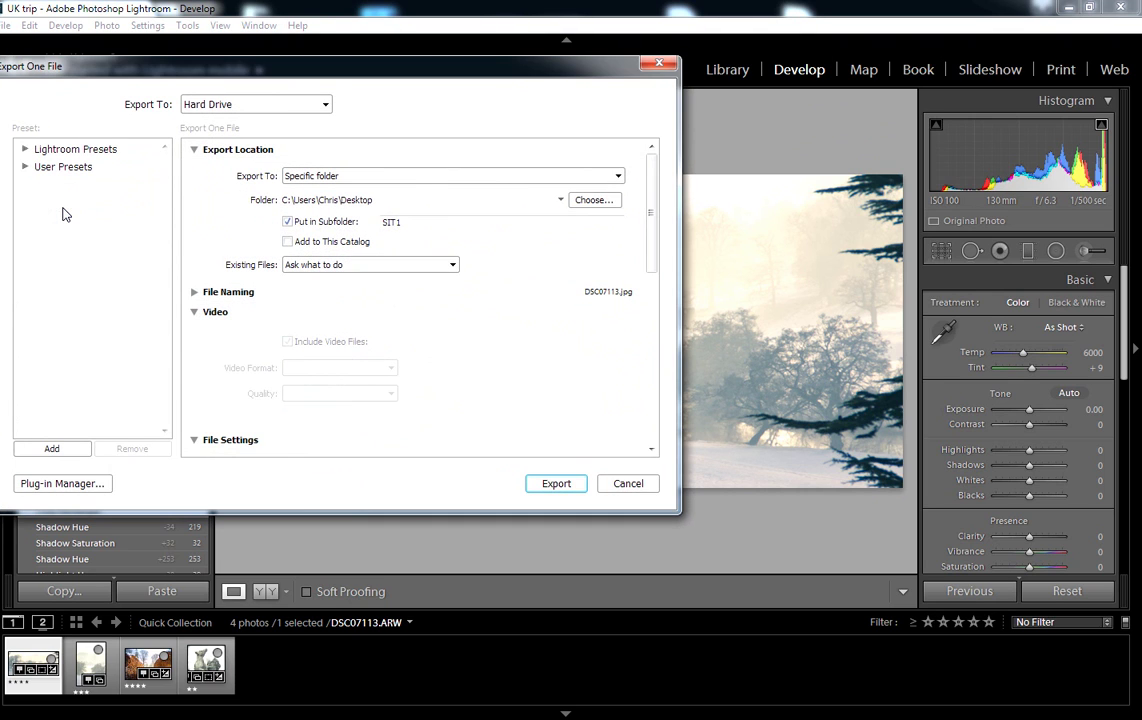
click(440, 227)
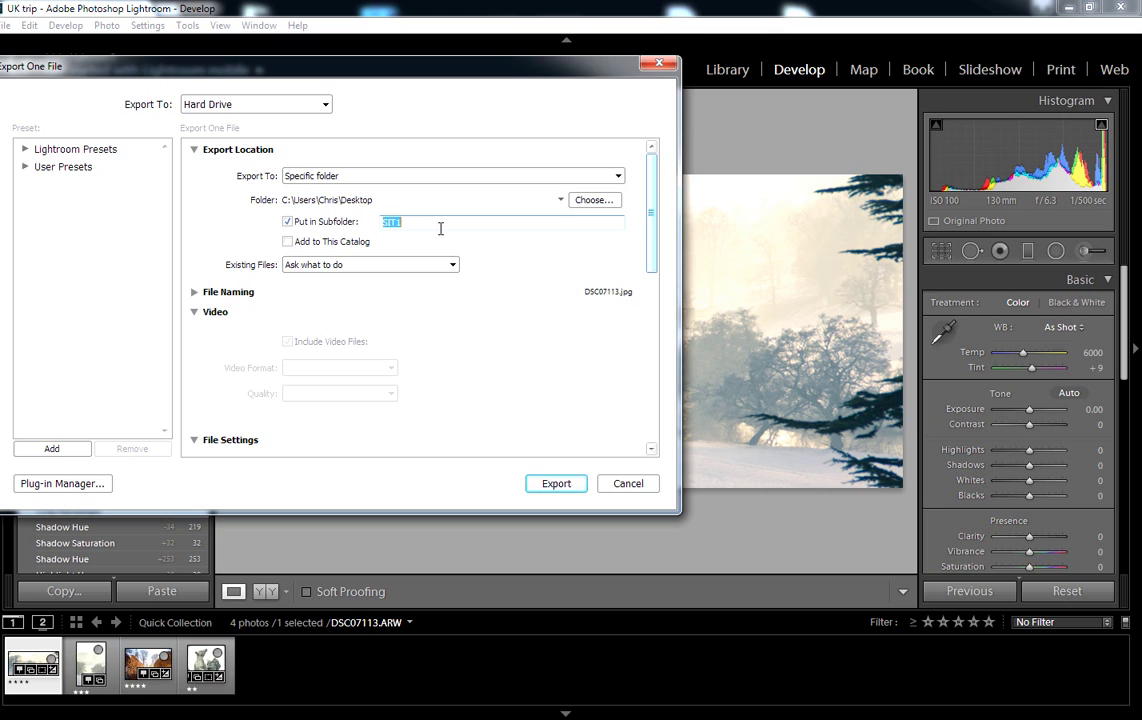
text(RCC)
Step: Keep the colour space at sRGB and set the long edge resize to 1620 pixels
drag(645, 215, 640, 292)
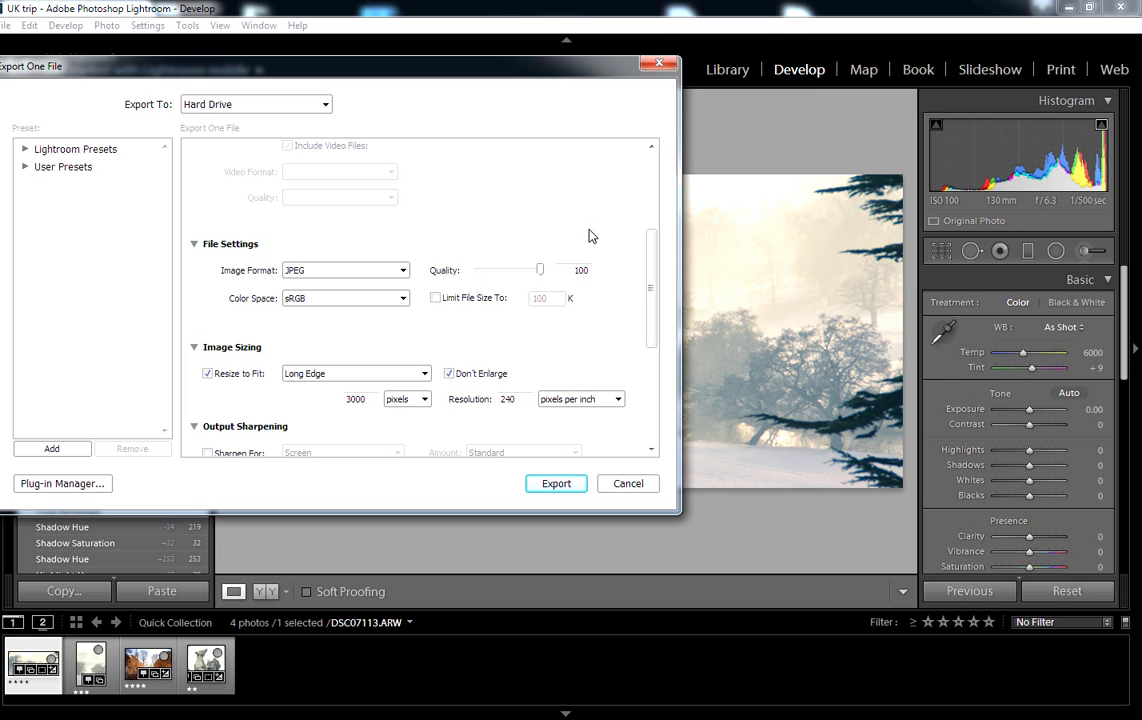
click(335, 299)
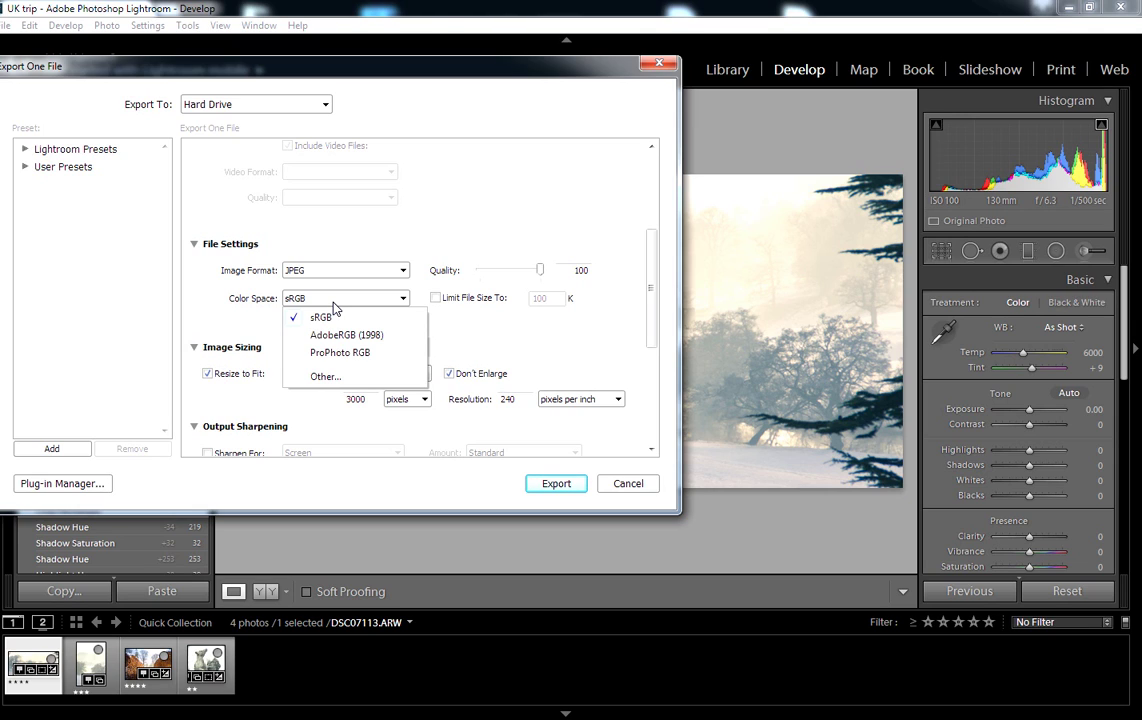
click(334, 305)
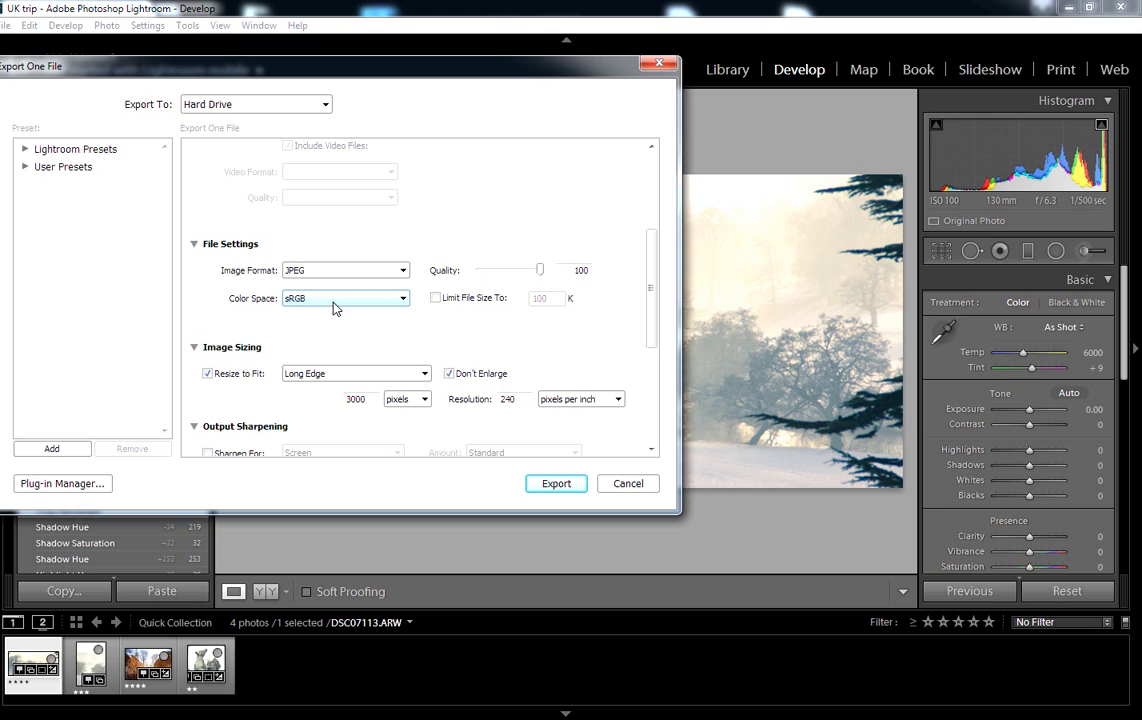
double_click(366, 399)
text(1620)
Step: Set the post-processing action after export to Show in Explorer
drag(497, 71, 733, 386)
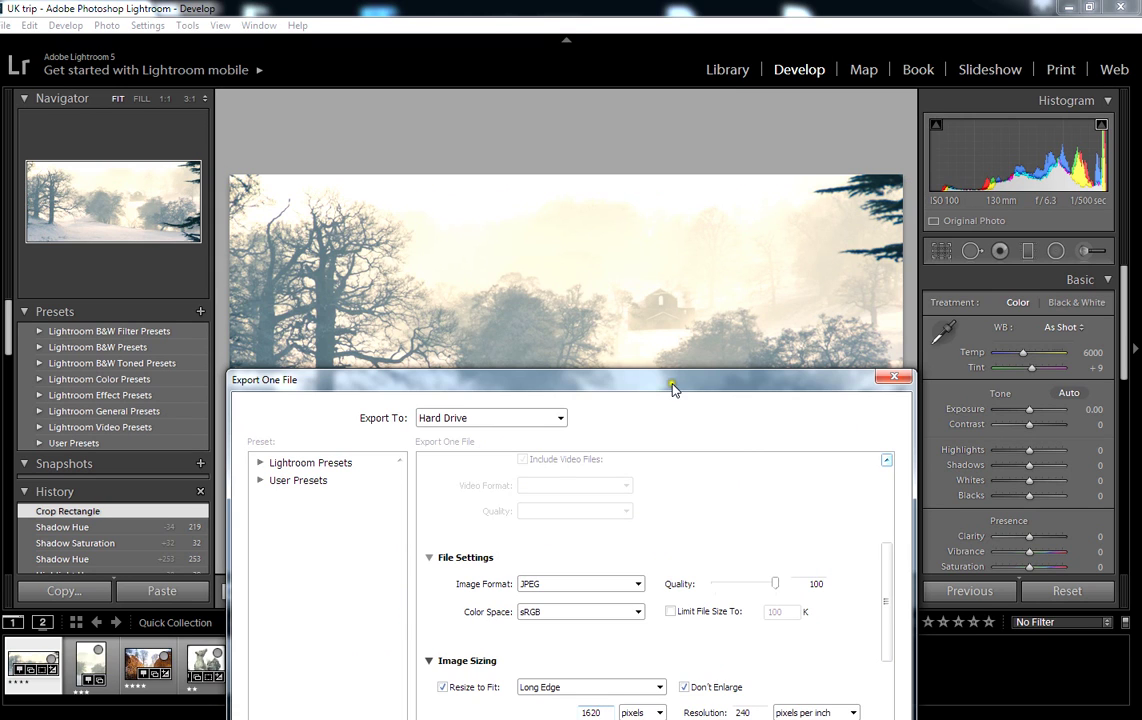
drag(676, 383, 651, 115)
scroll(705, 391, down, 5)
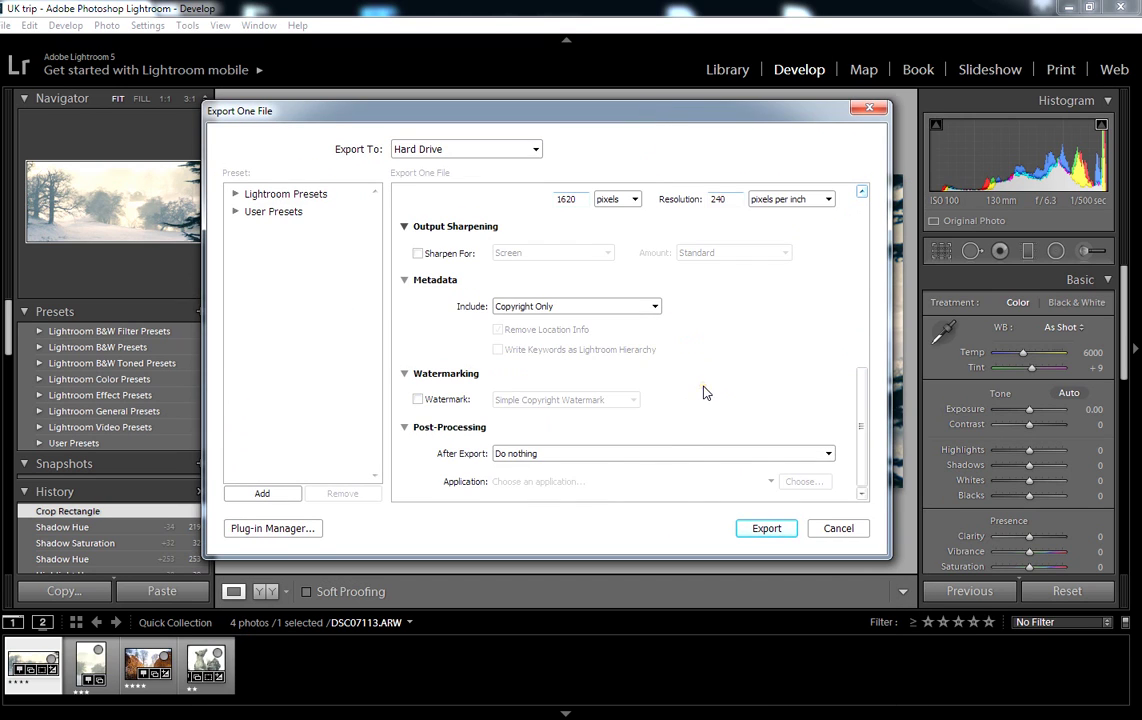
click(667, 453)
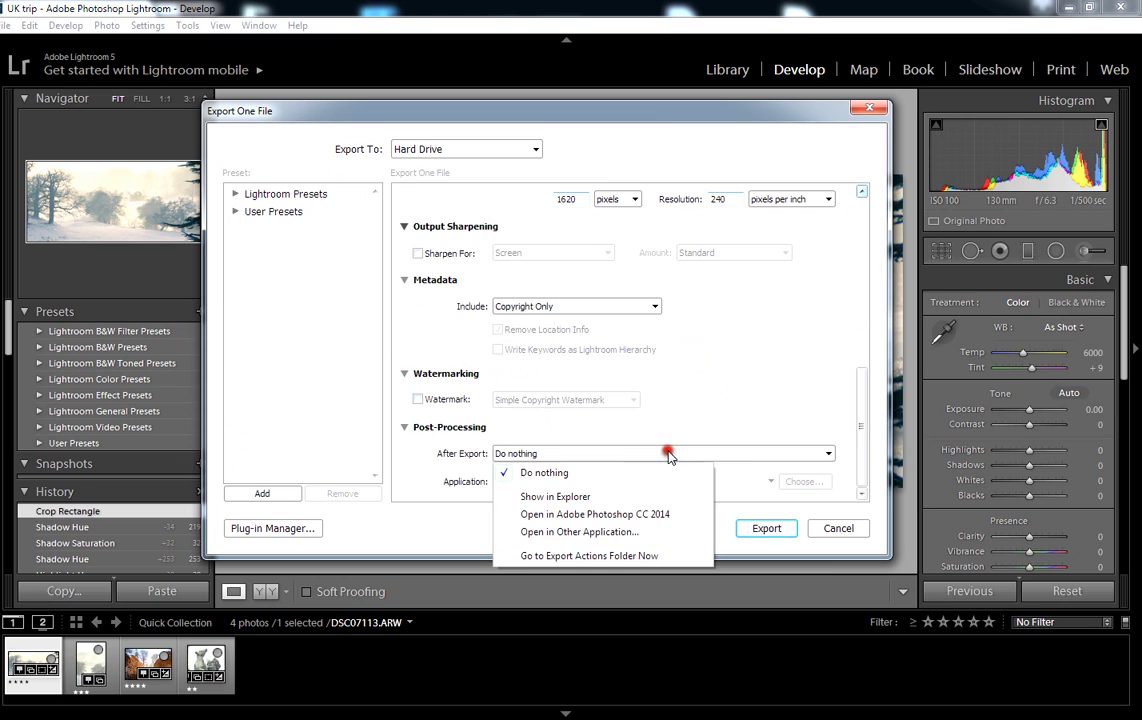
click(643, 499)
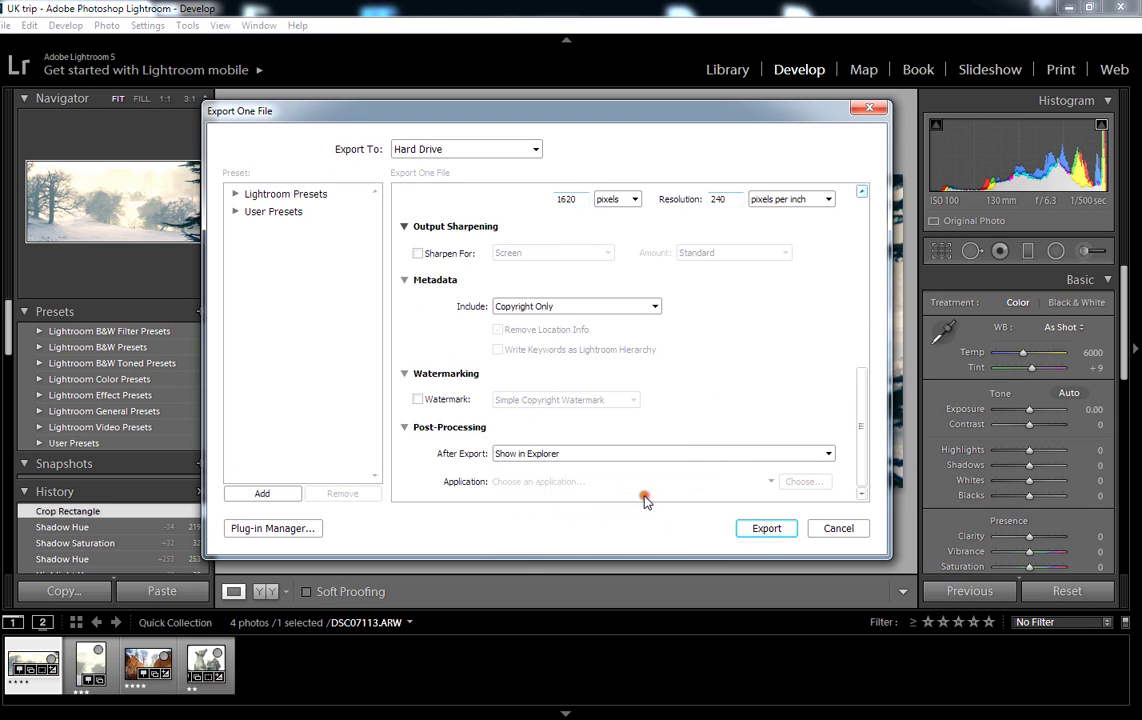
Step: Export the panorama and inspect the dimensions of the exported file in the RCC folder
click(766, 528)
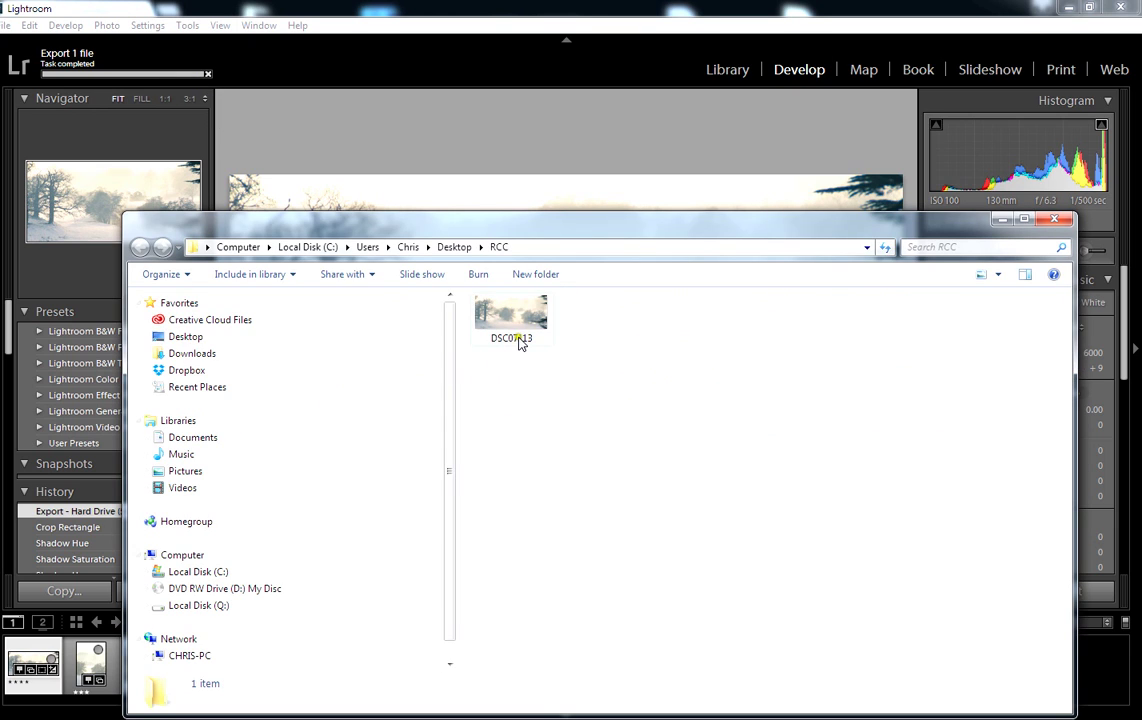
click(517, 328)
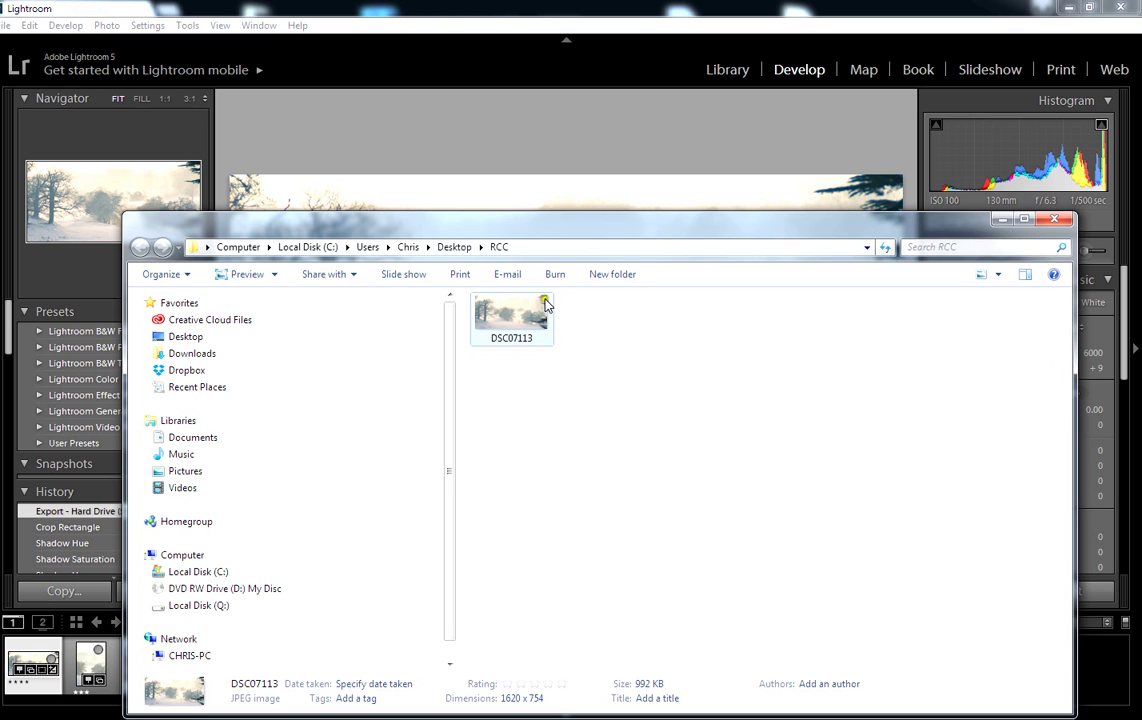
click(583, 131)
Step: Open the export settings for the portrait snow photo DSC07117 and set its long edge to 1080 pixels
click(90, 668)
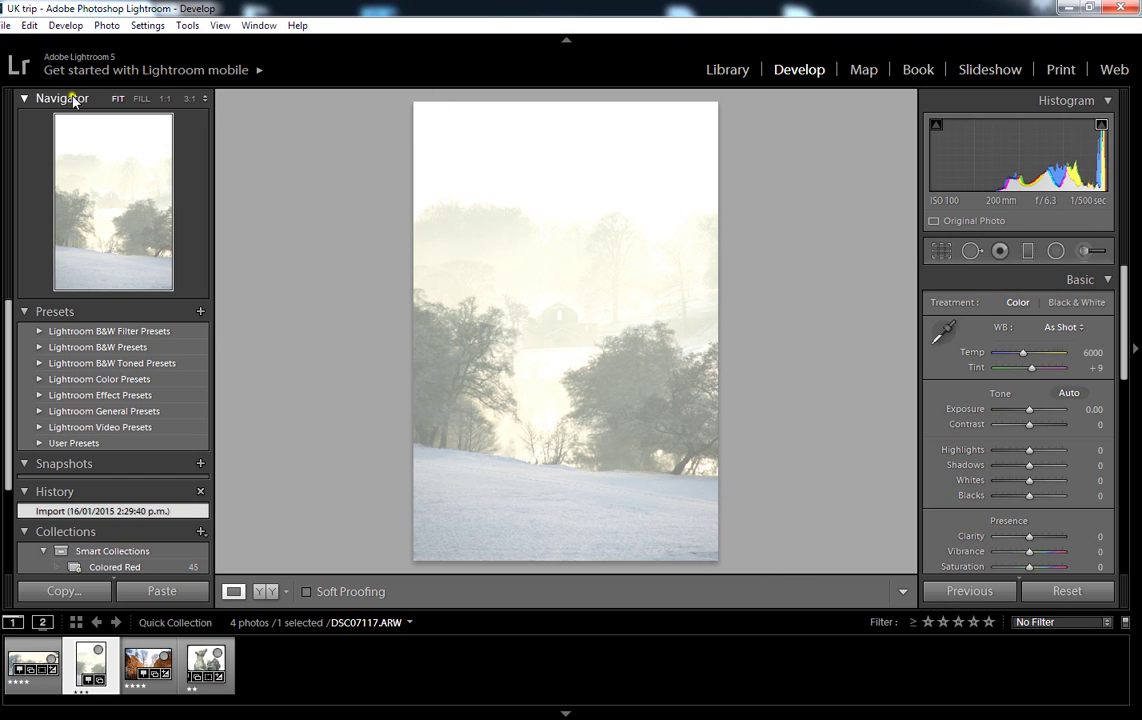
click(5, 25)
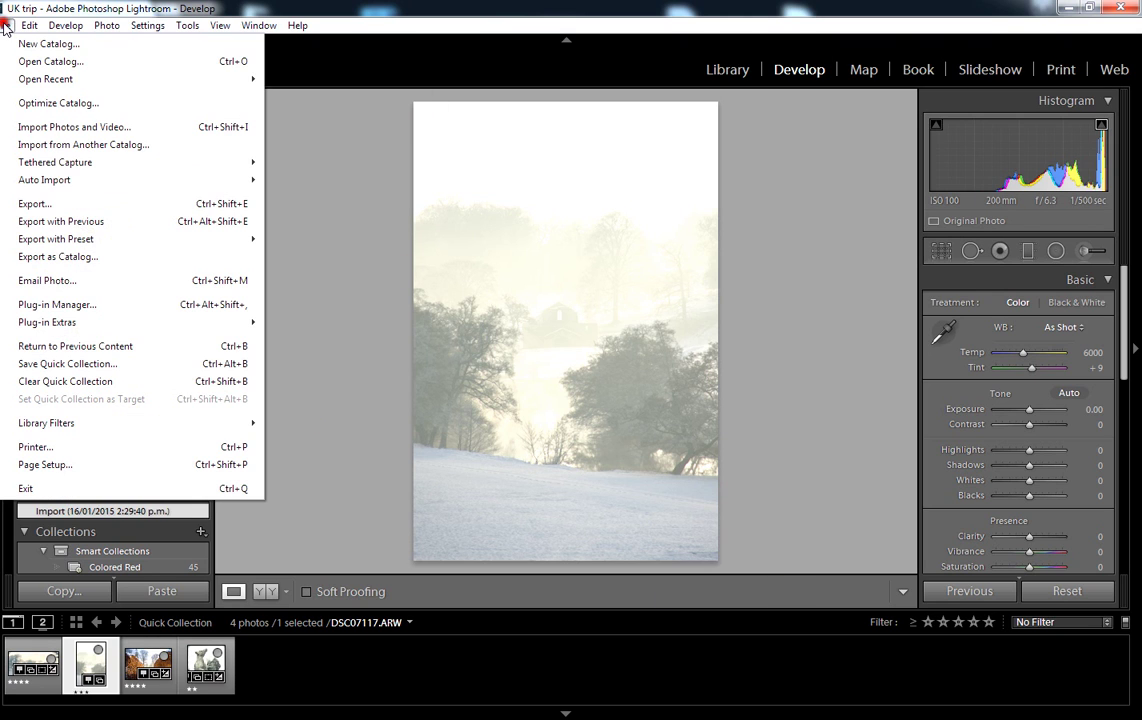
click(80, 204)
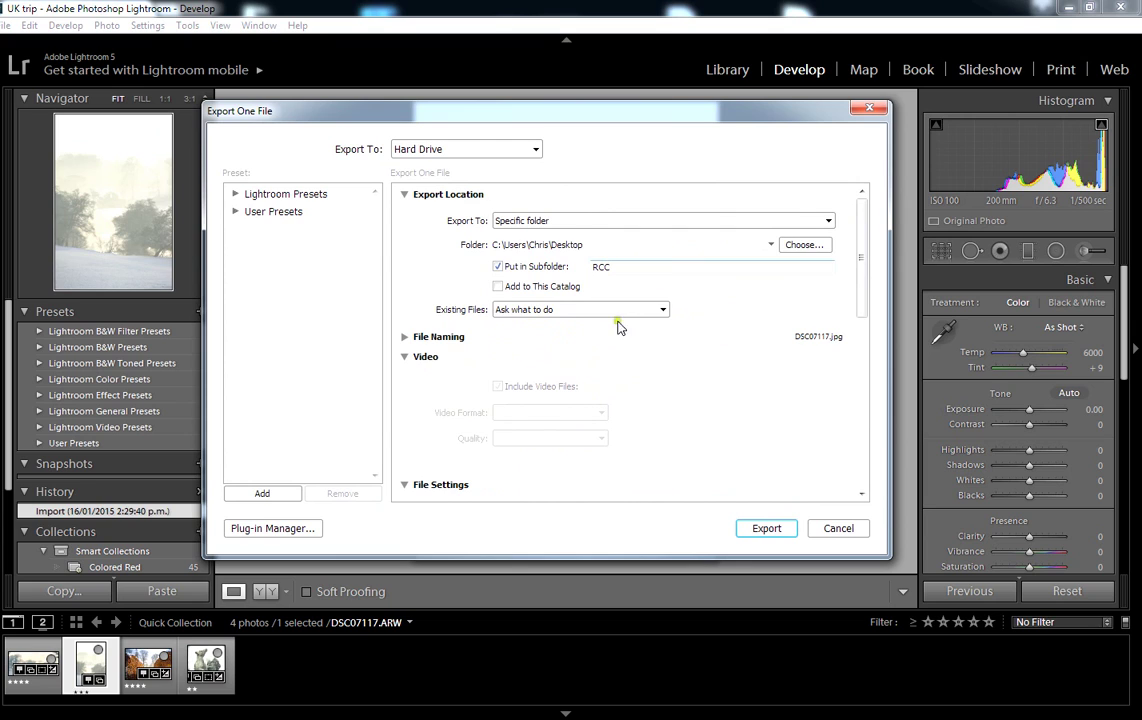
click(737, 319)
scroll(737, 320, down, 5)
scroll(711, 380, up, 5)
scroll(711, 383, down, 5)
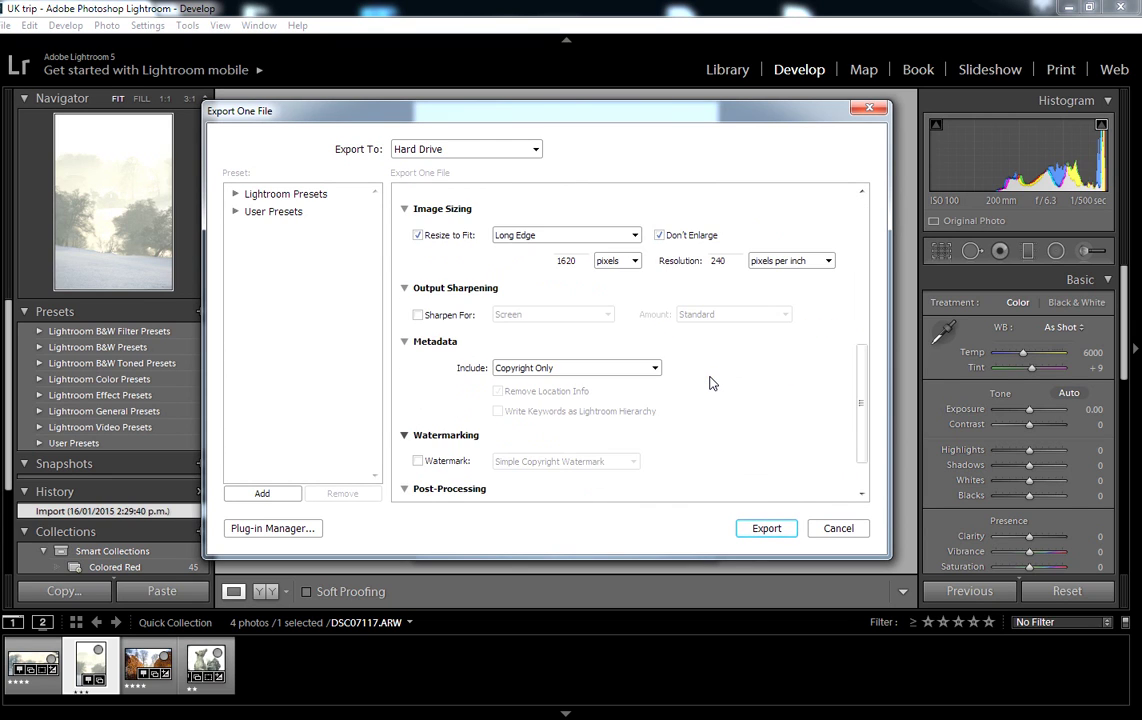
double_click(566, 260)
text(10)
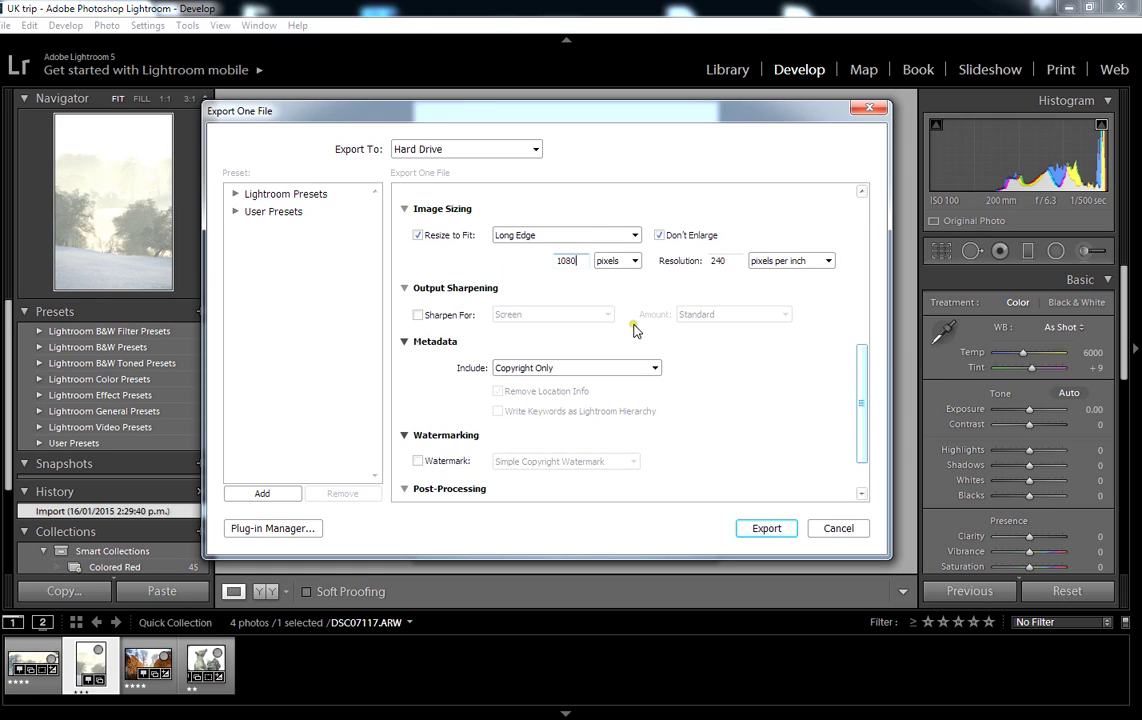
Step: Export the portrait photo, view it in the RCC folder and return to Lightroom
click(767, 529)
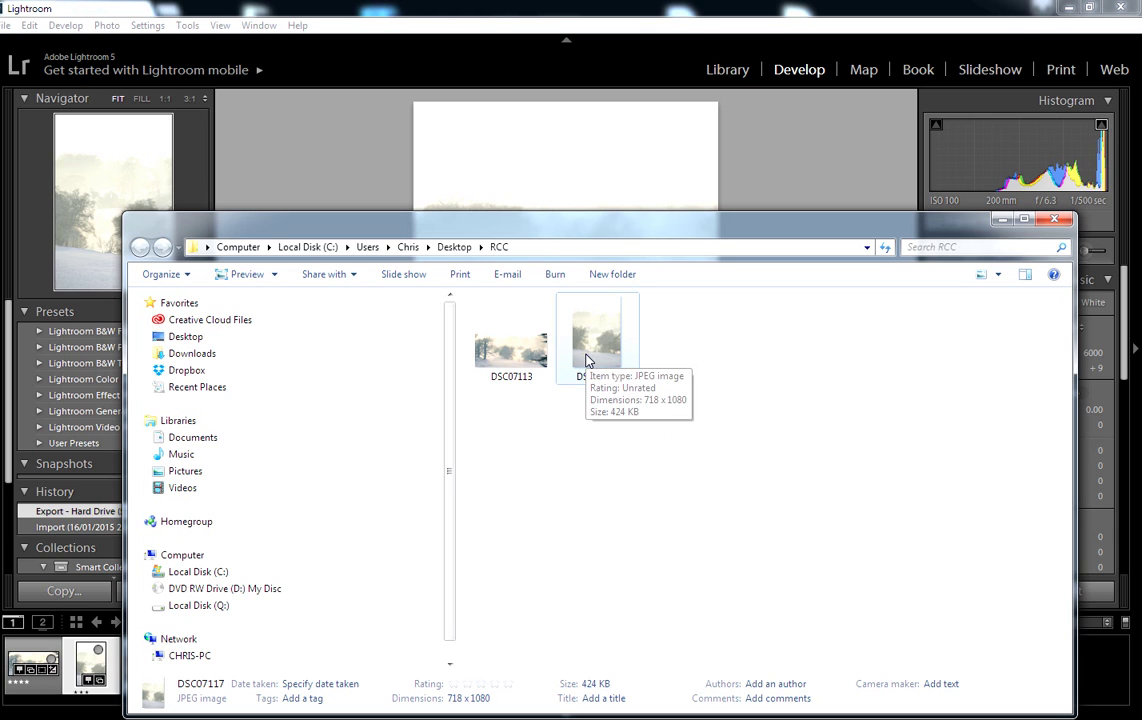
click(678, 484)
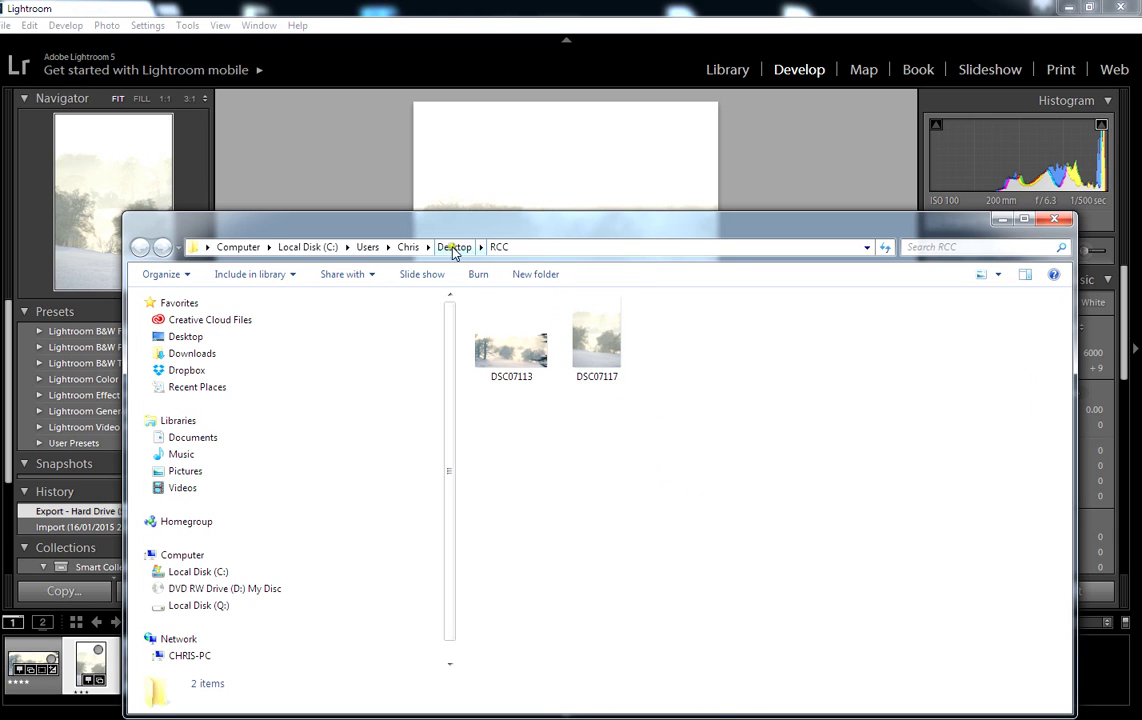
click(783, 160)
Step: Export the square statue photo DSC07163 to the RCC subfolder with the long edge at 1080 pixels
click(205, 662)
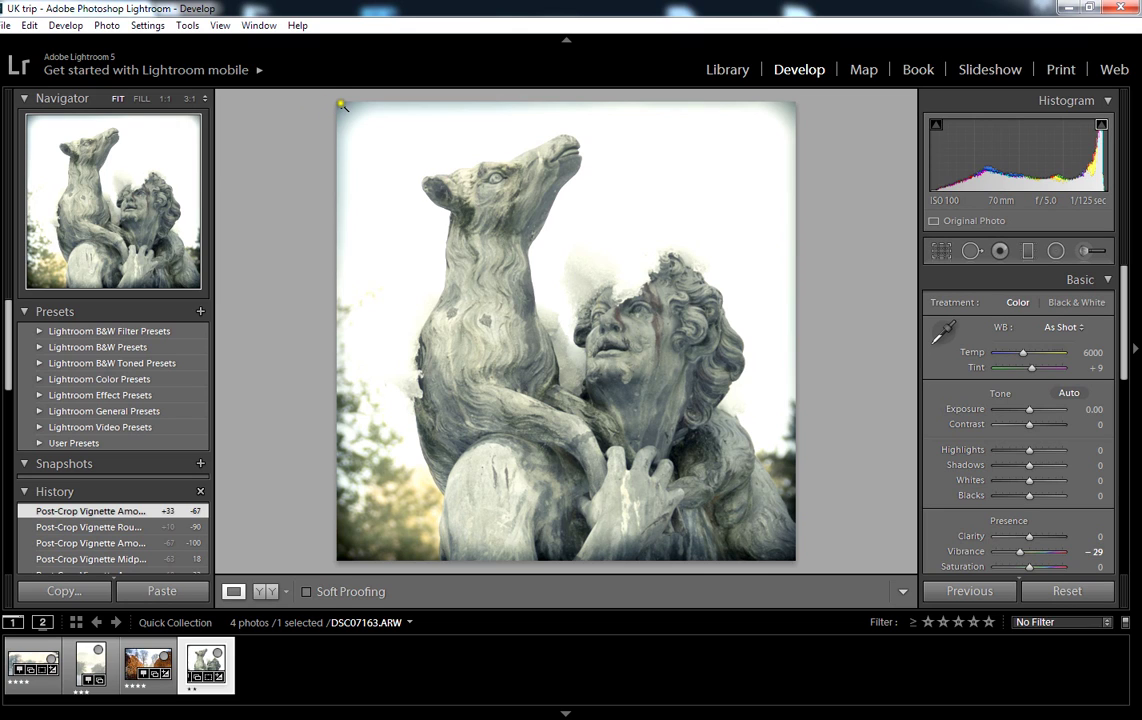
click(6, 25)
mouse_move(30, 25)
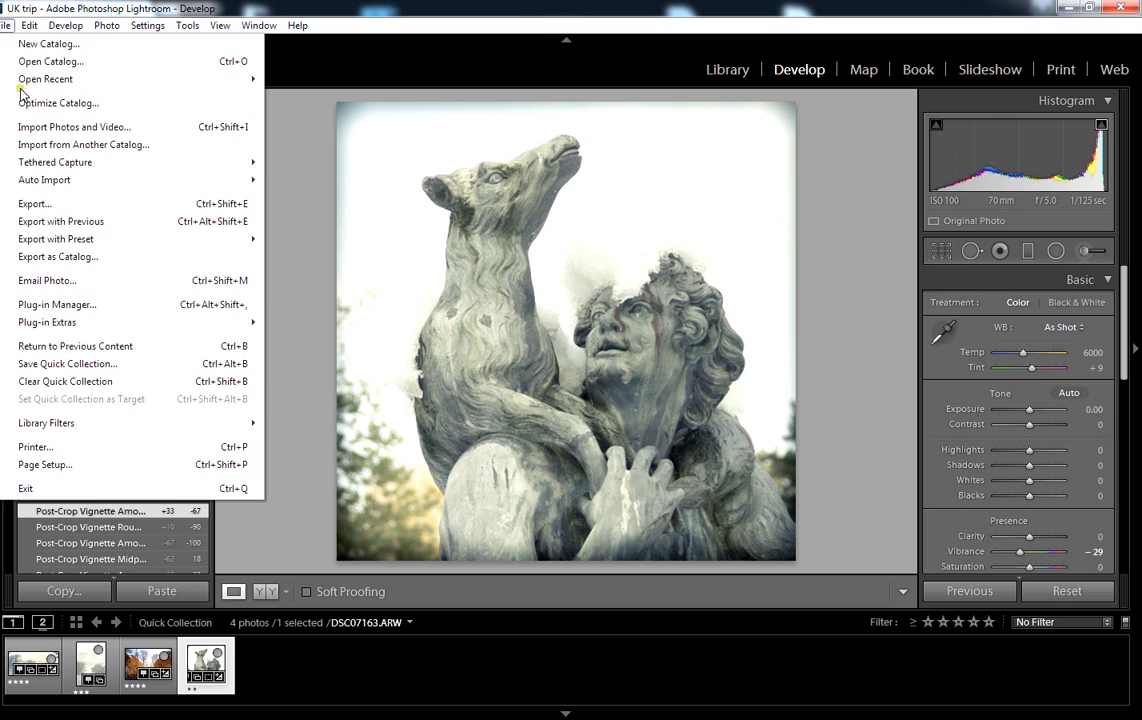
click(40, 197)
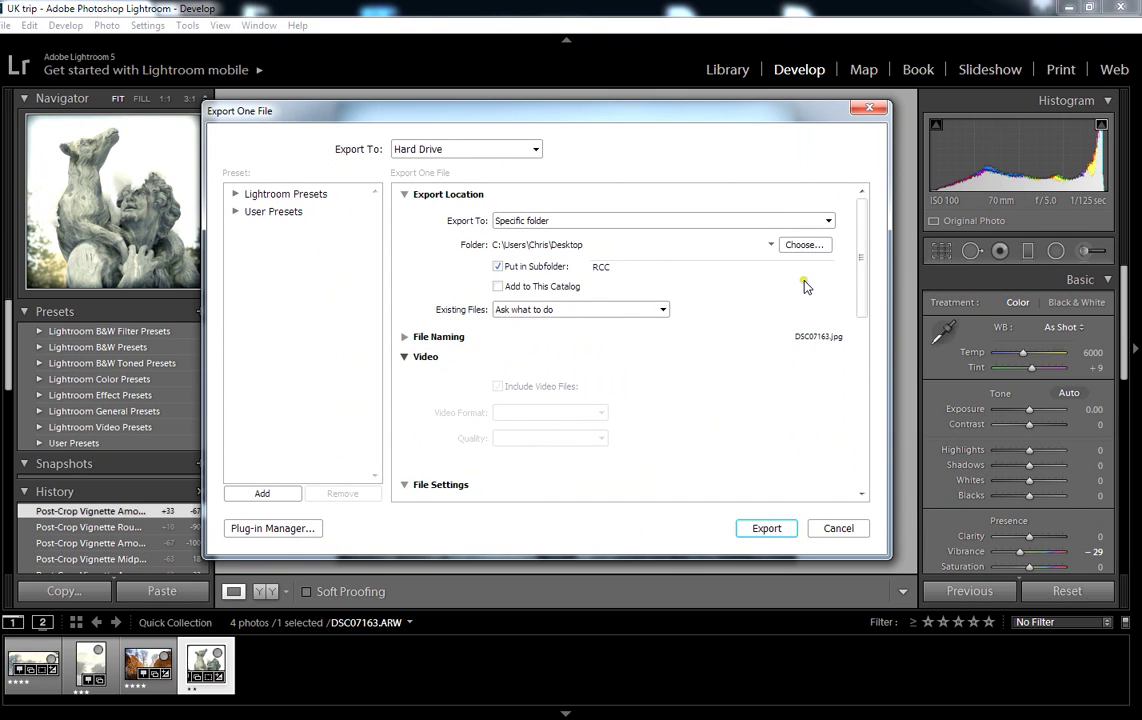
drag(859, 288, 785, 410)
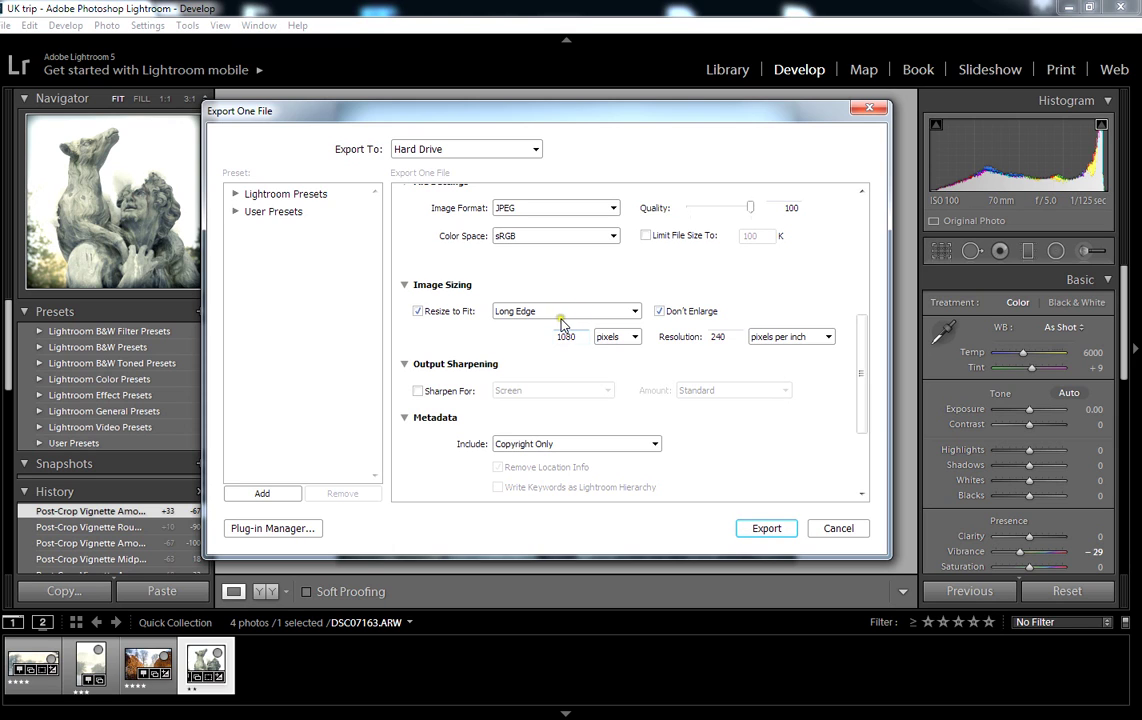
click(766, 528)
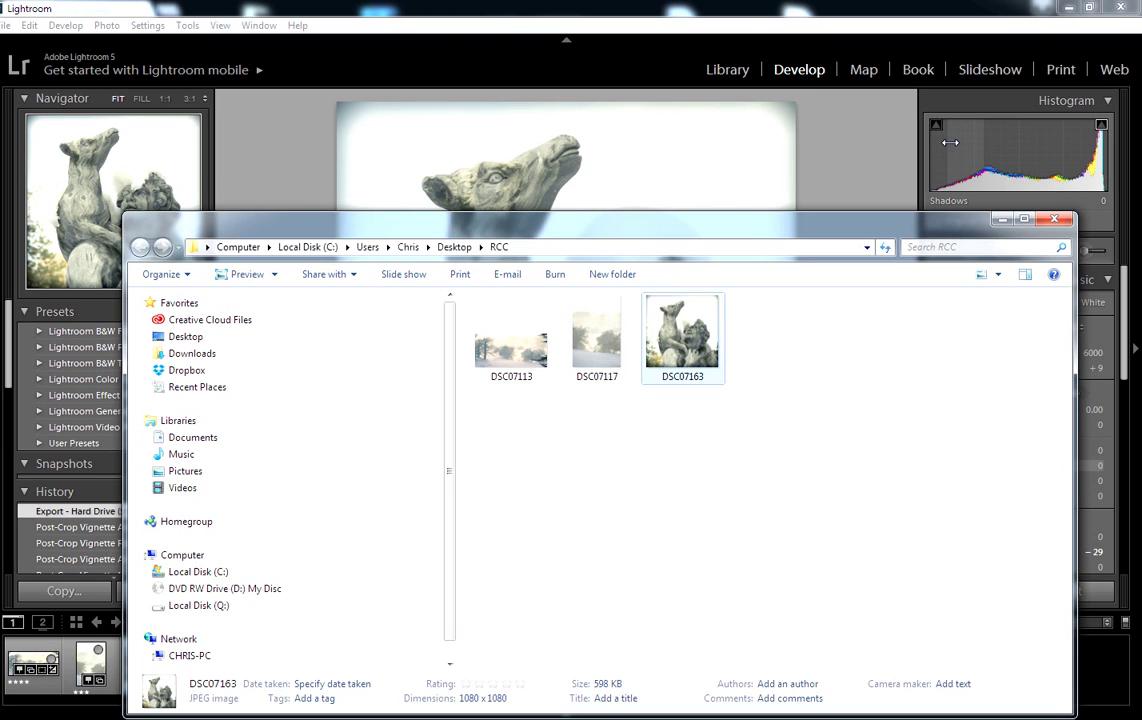
click(816, 439)
click(836, 161)
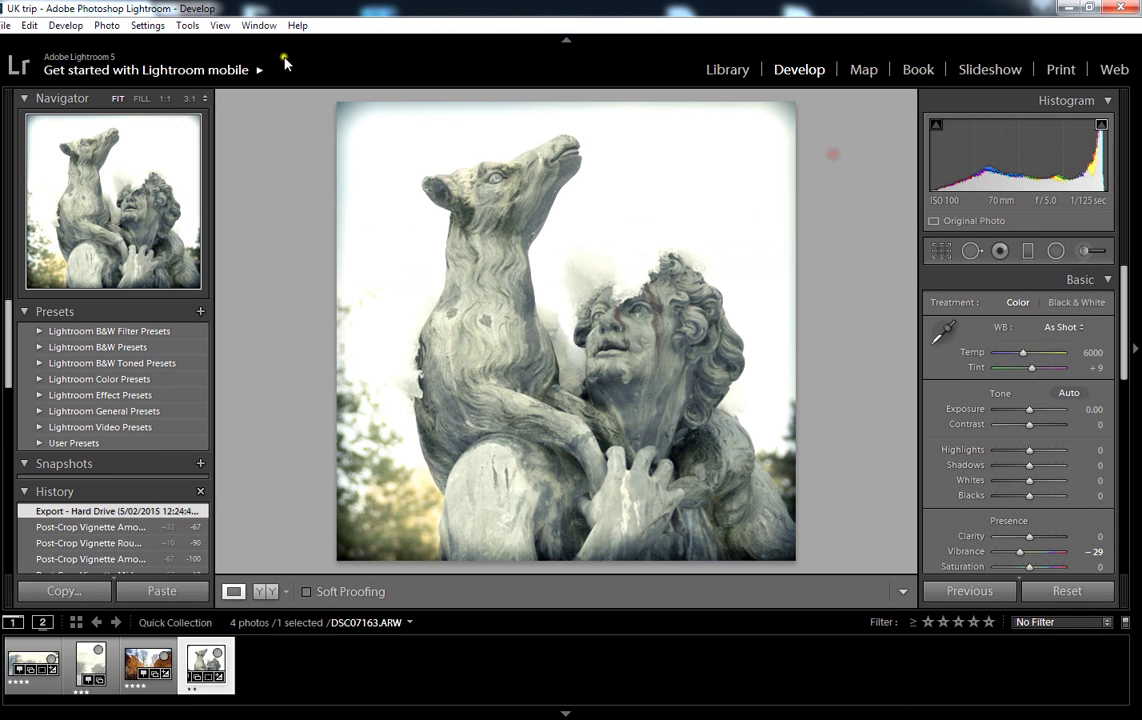
Step: Open the snowy hedge photo DSC07137 in Photoshop for editing
click(7, 25)
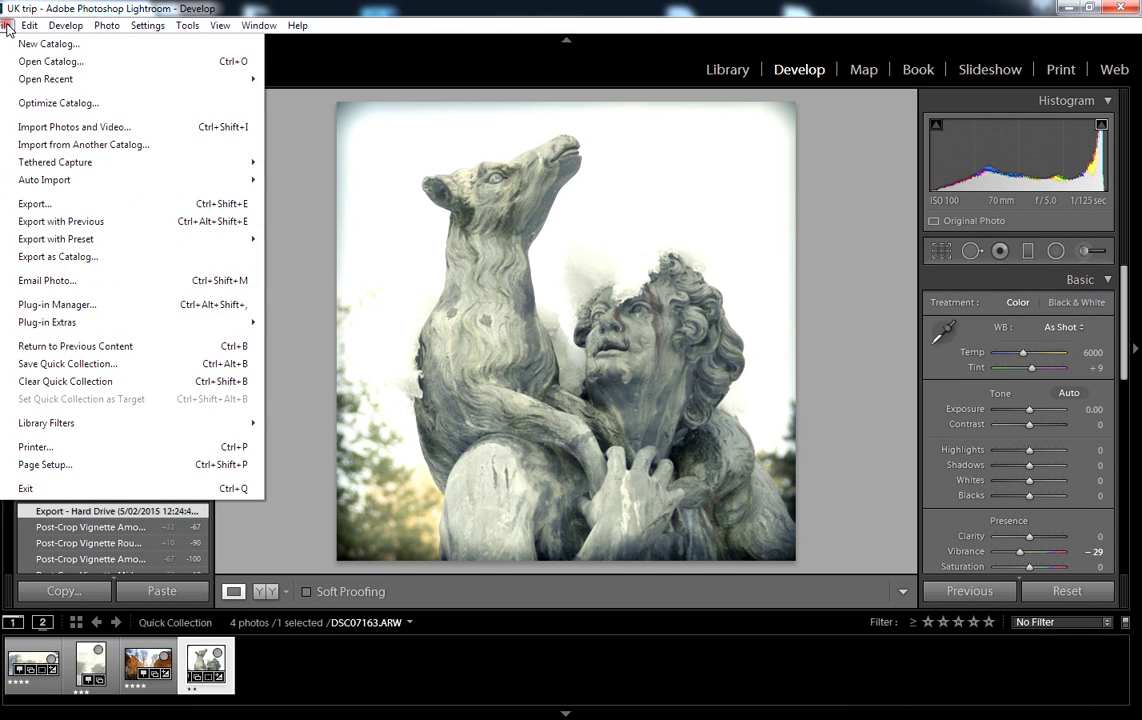
click(318, 220)
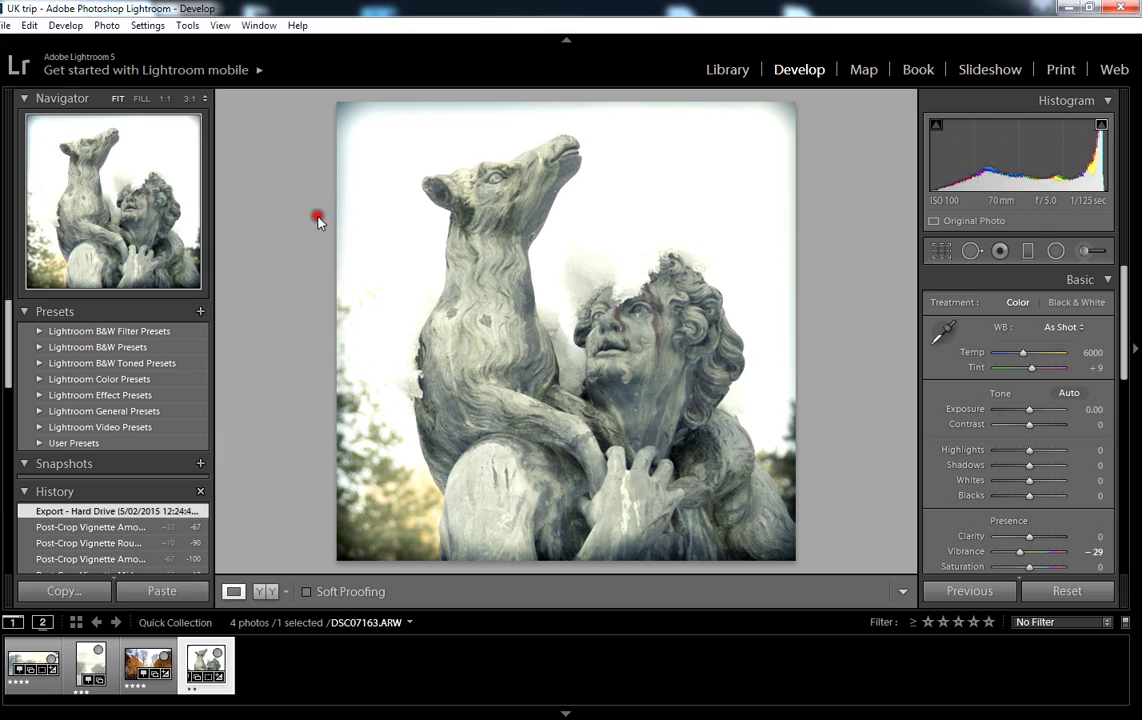
click(155, 651)
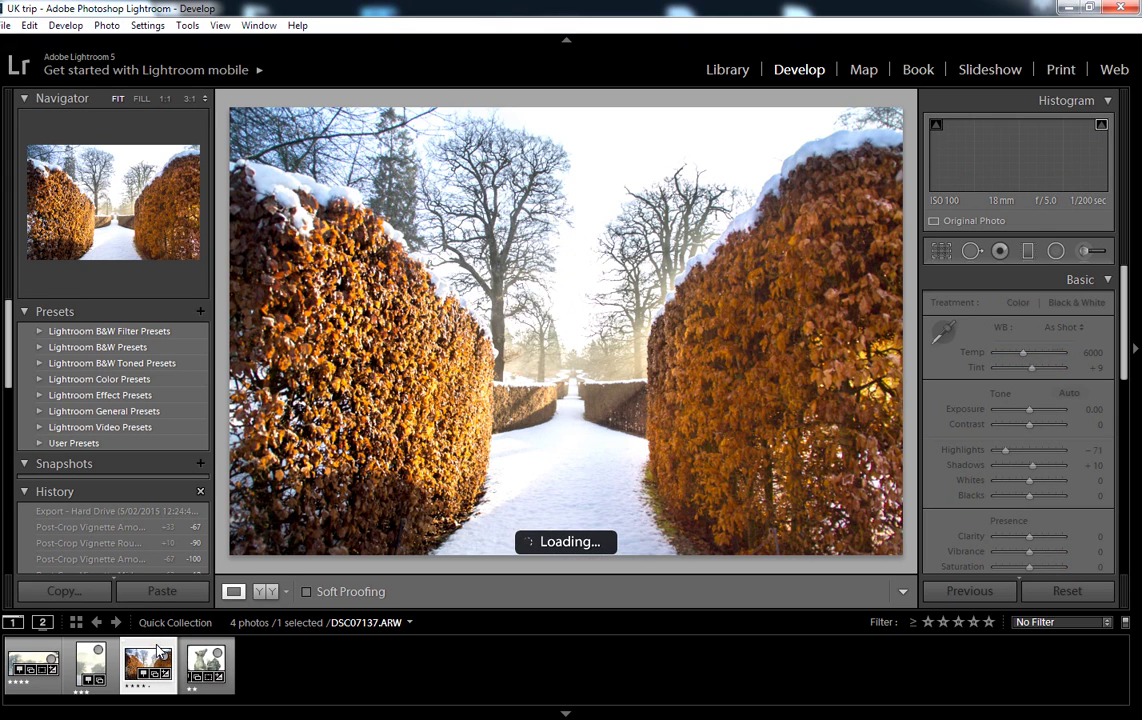
right_click(157, 651)
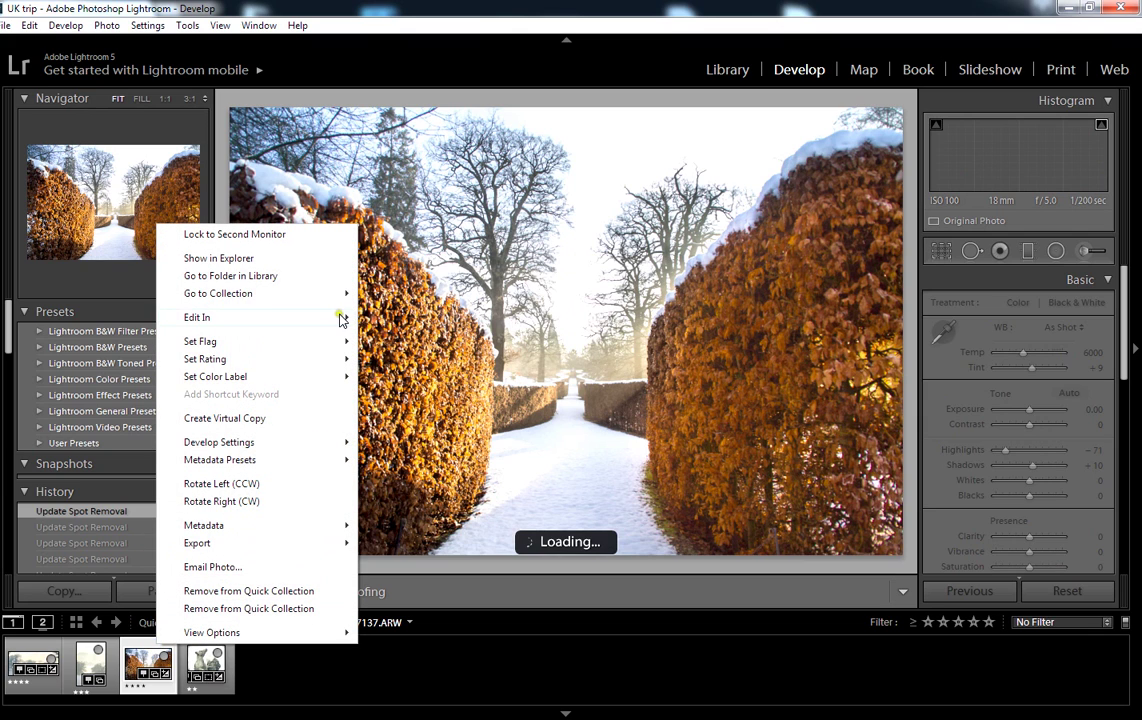
click(386, 288)
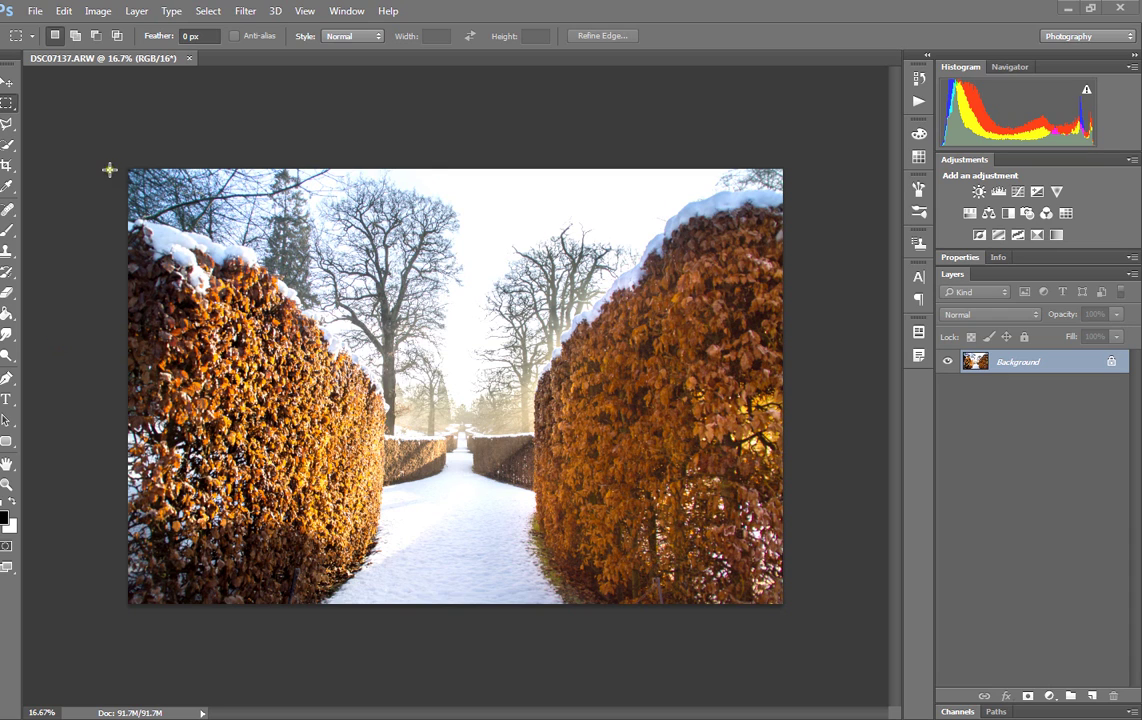
Step: Open the Save for Web export settings for the hedge photo and choose JPEG as the format
click(37, 10)
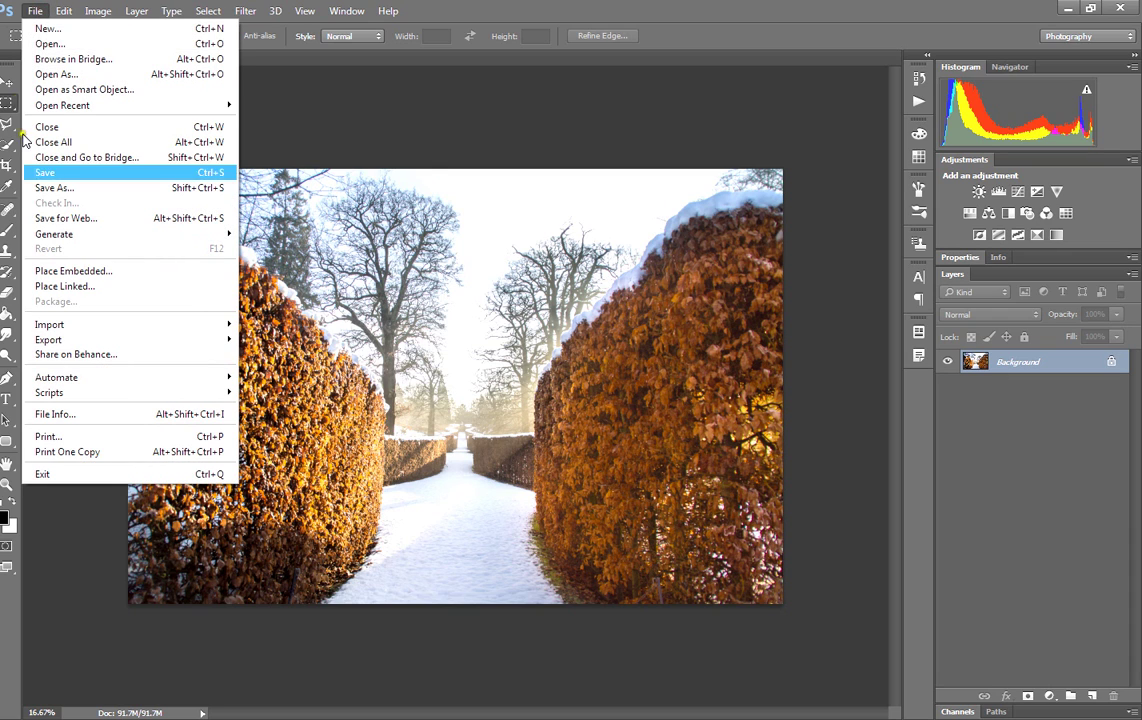
click(80, 227)
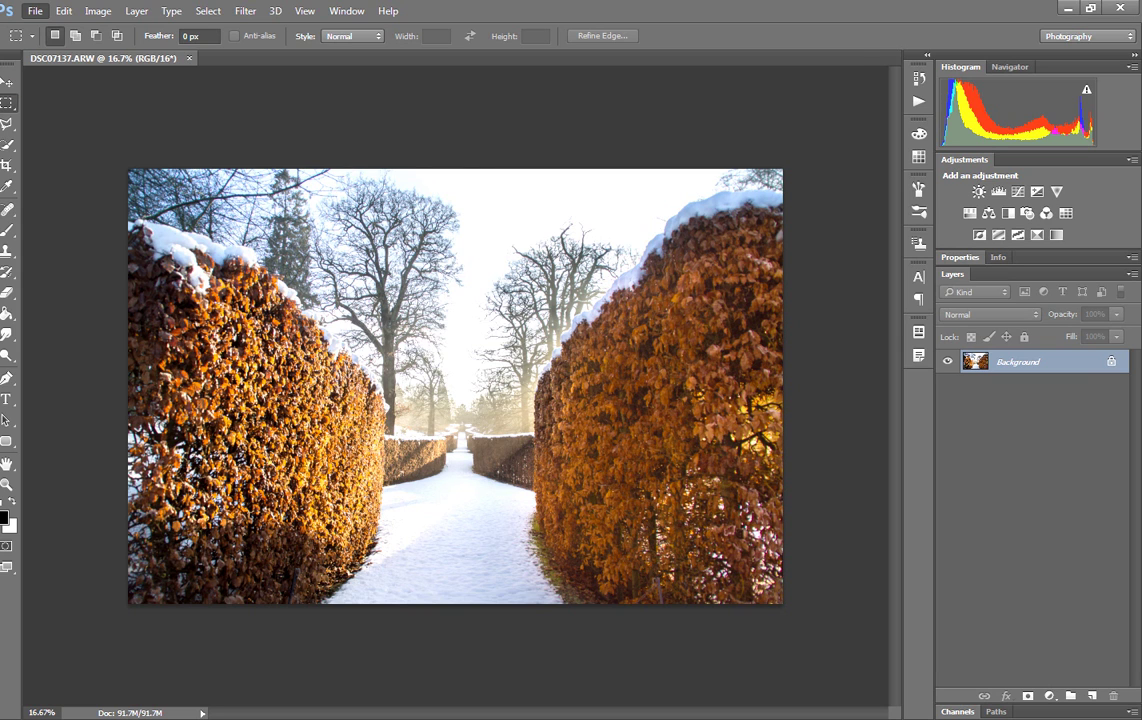
key(ctrl+alt+shift+s)
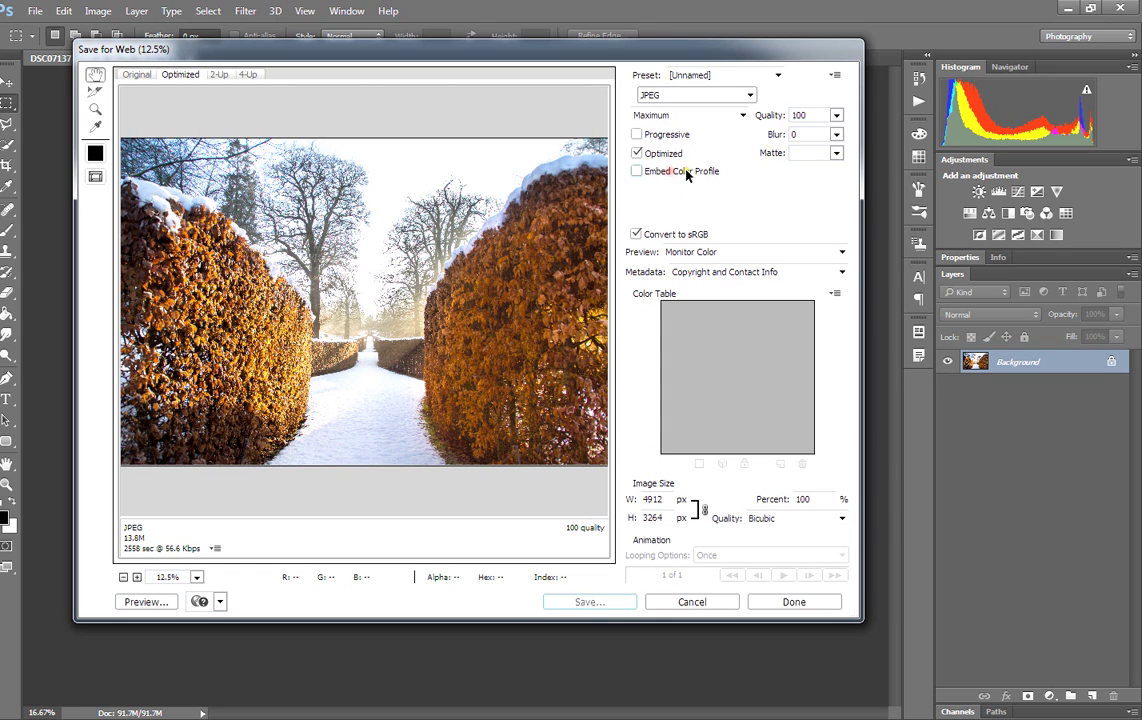
click(739, 101)
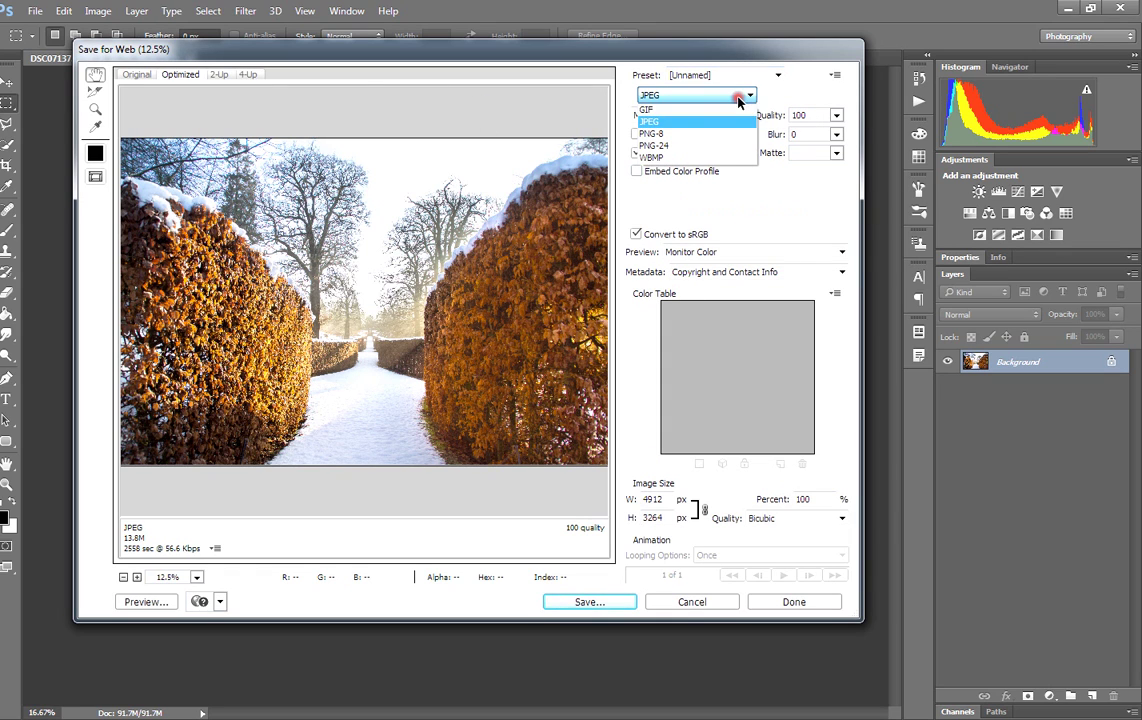
click(724, 122)
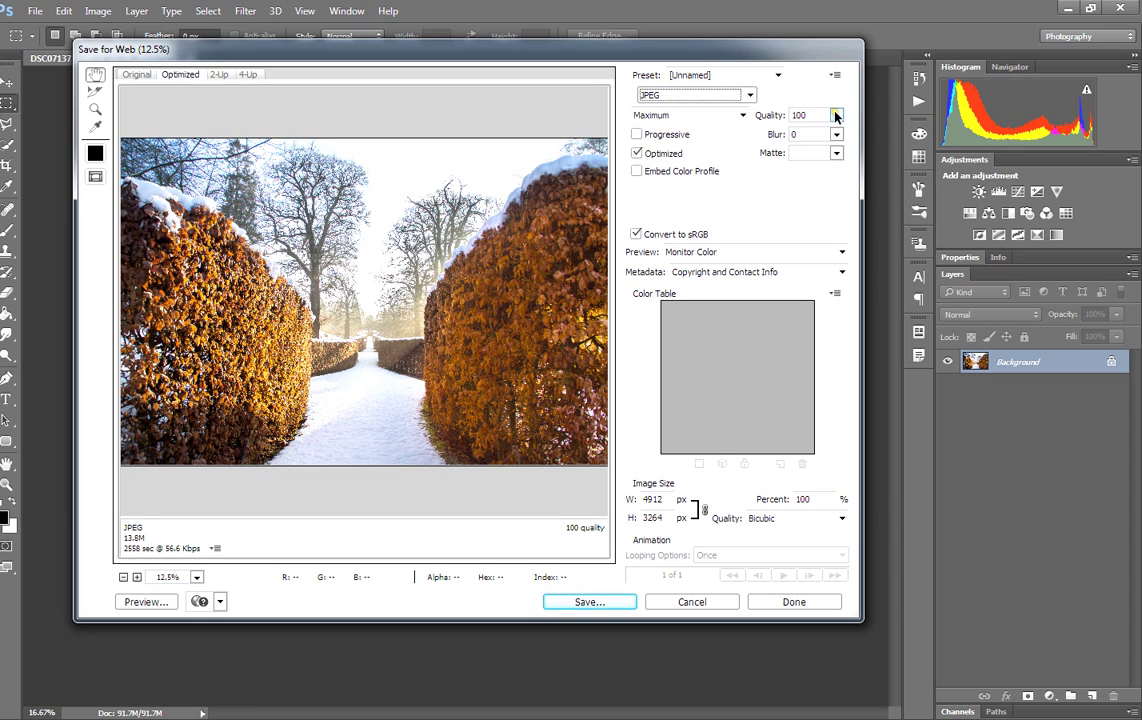
Step: Set the exported image's width to 1620 pixels with its proportions linked
click(666, 499)
double_click(666, 499)
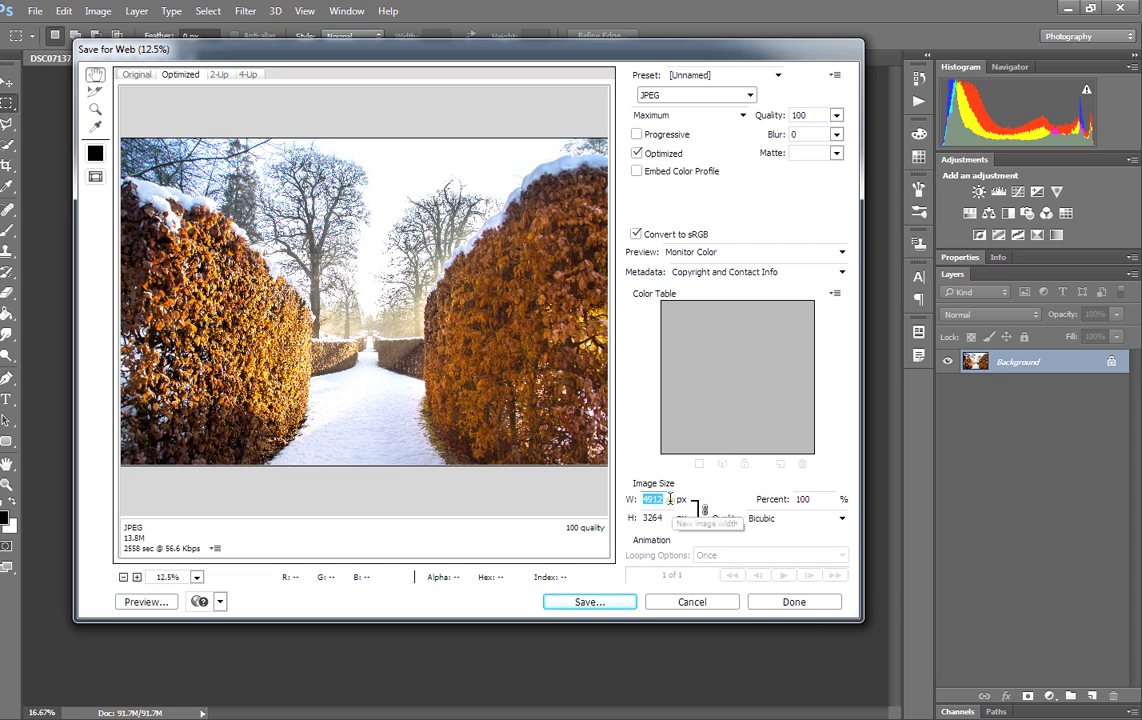
key(Home)
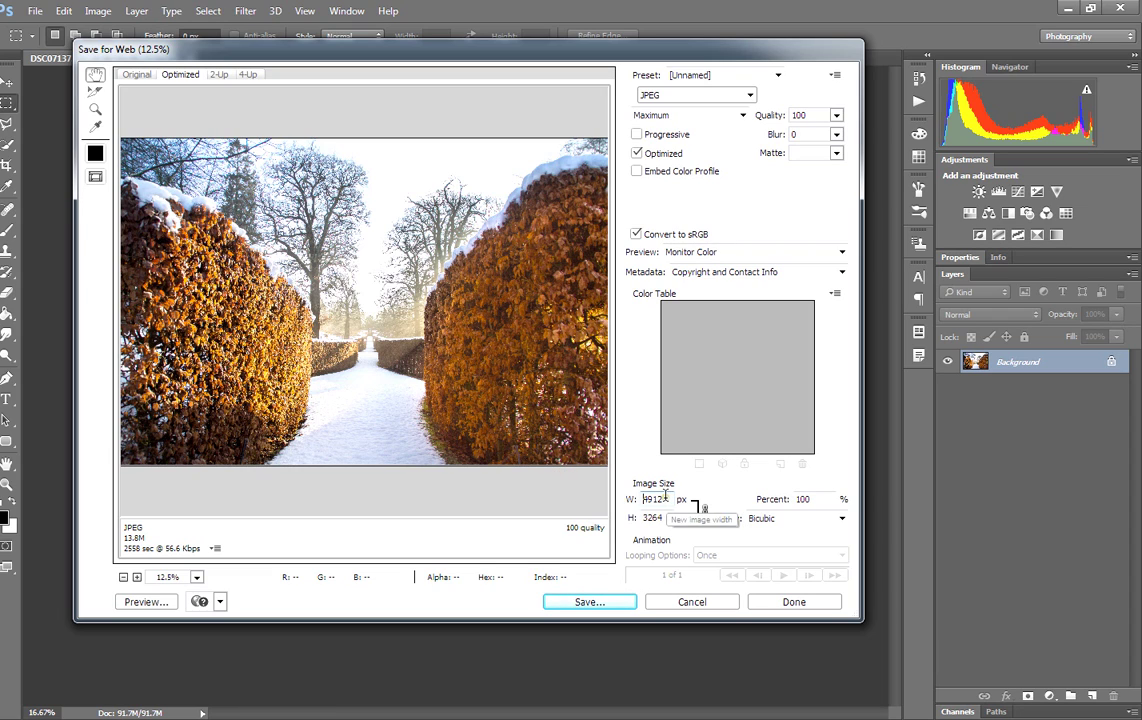
key(shift+End)
text(16)
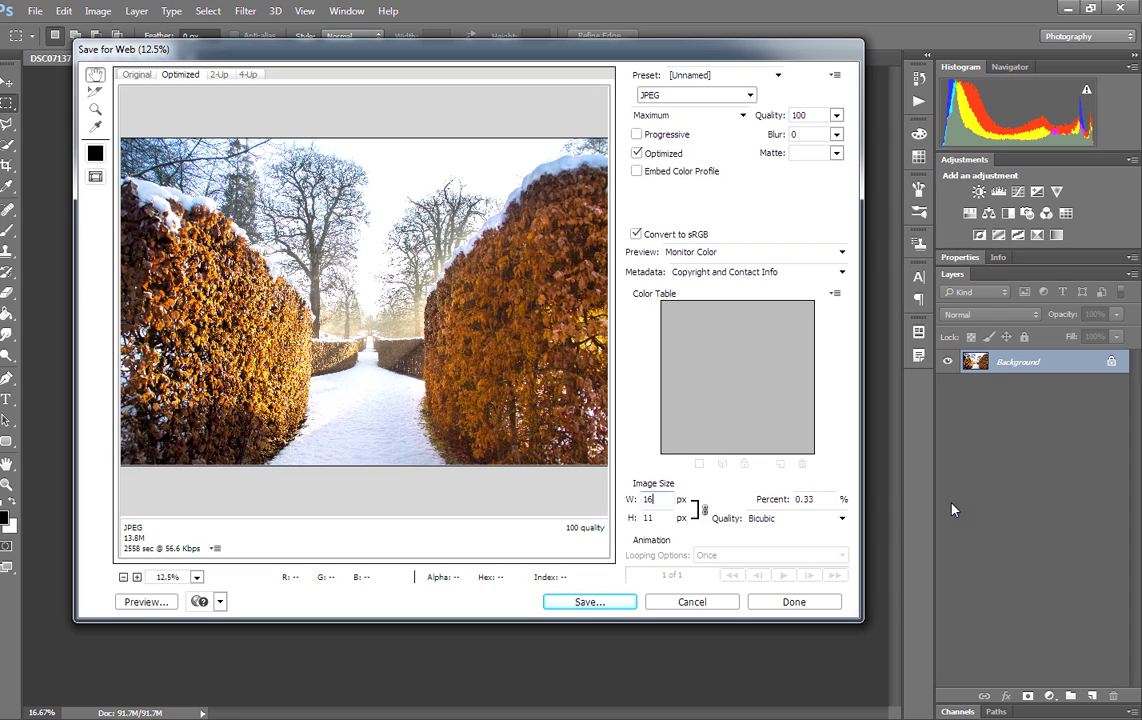
text(20)
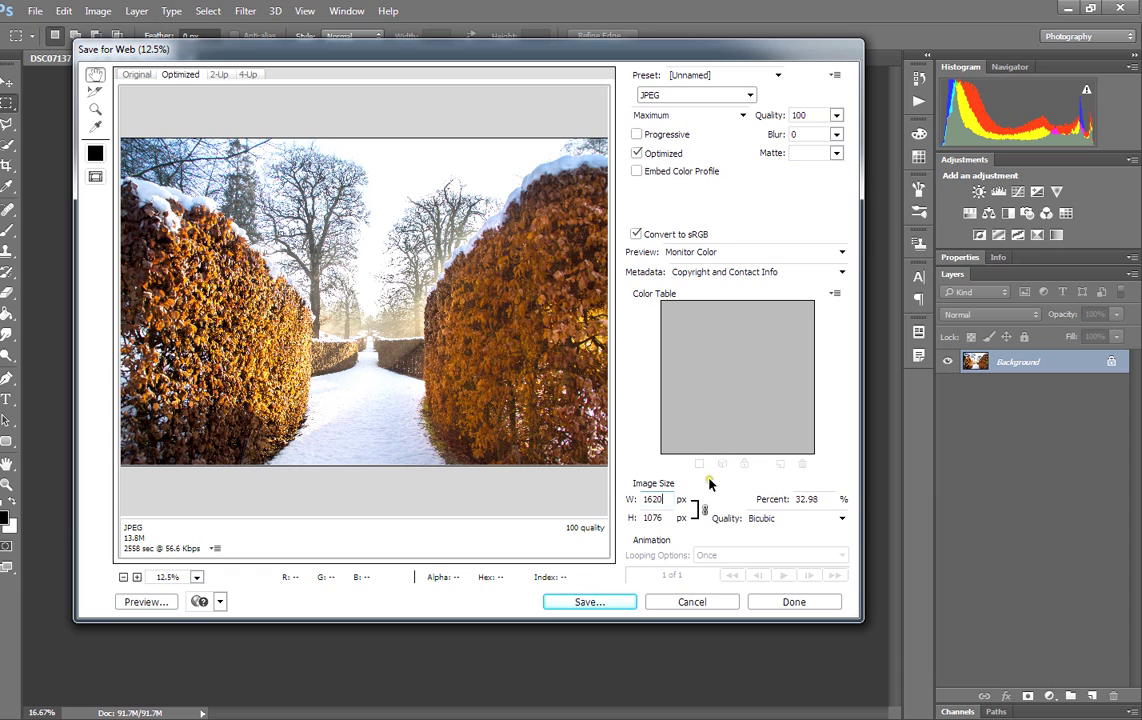
Step: Try setting the exported image's height to 1080 pixels with its proportions linked
click(670, 517)
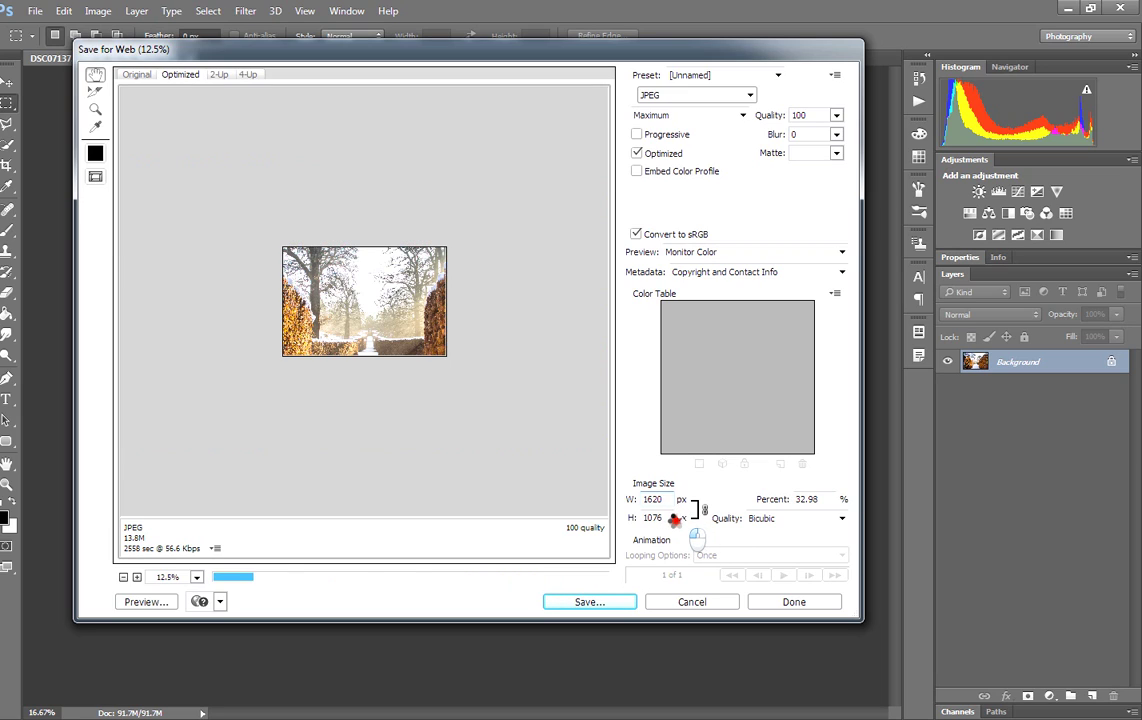
click(670, 517)
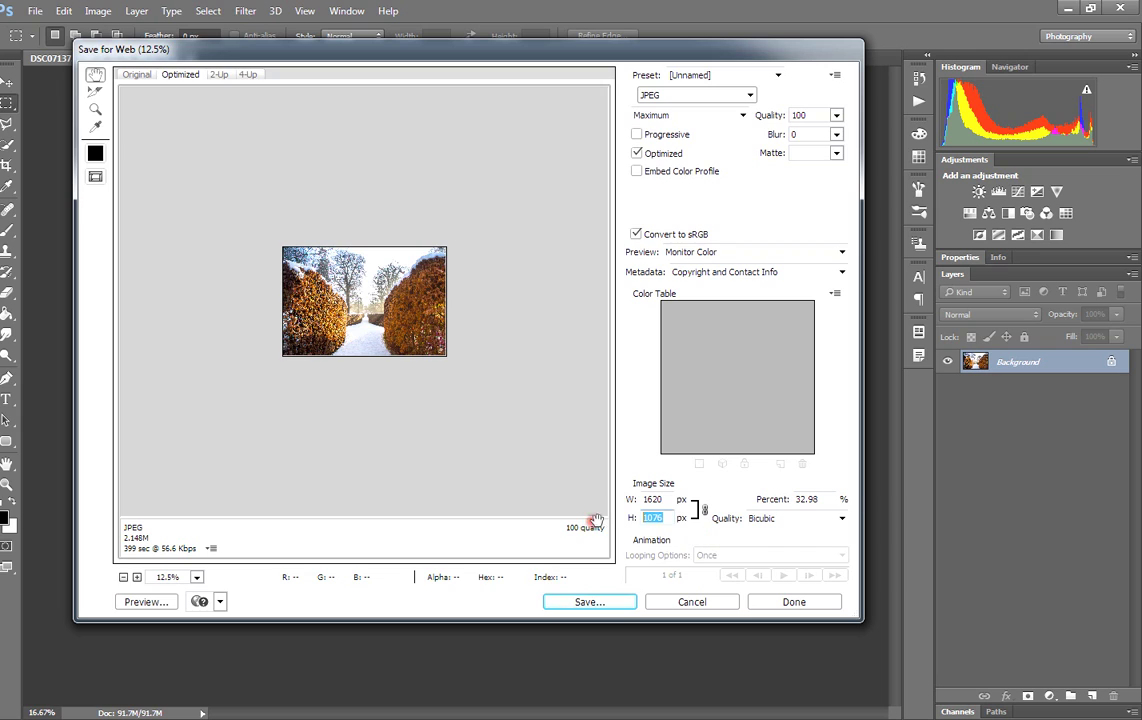
text(1080)
Step: Set the exported image's width back to 1620 pixels and check the result in a 33.3% preview
click(666, 499)
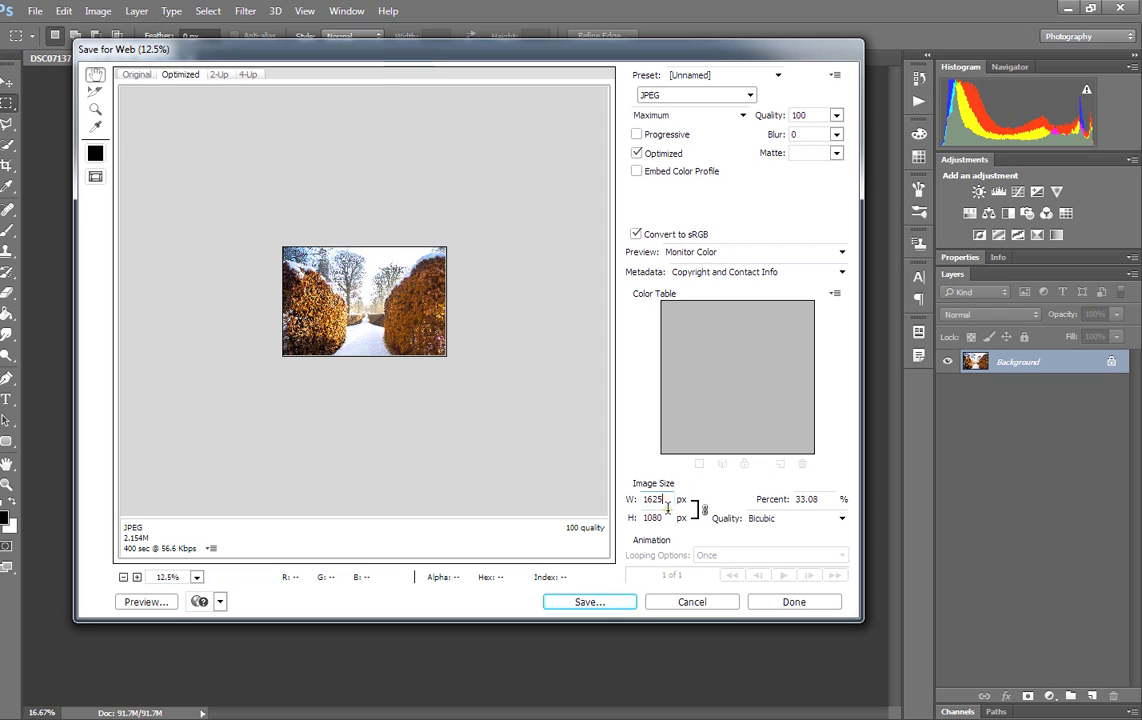
double_click(670, 499)
text(1620)
click(137, 577)
click(137, 577)
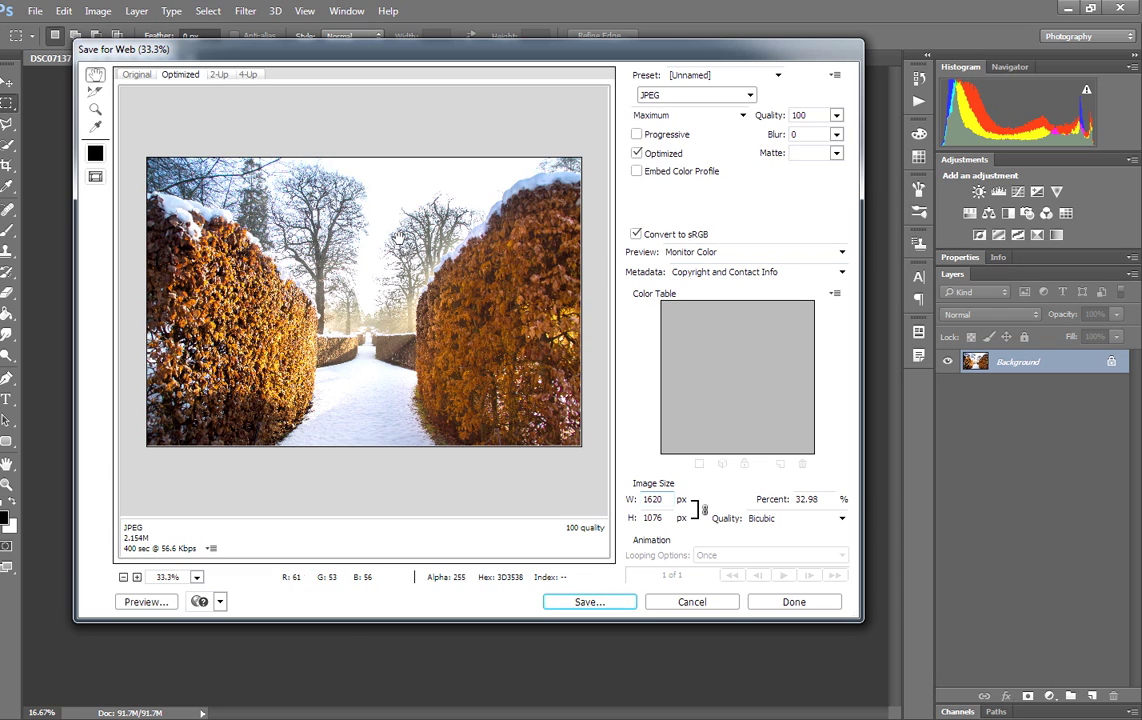
Step: Save the resized hedge photo as a JPEG
click(600, 602)
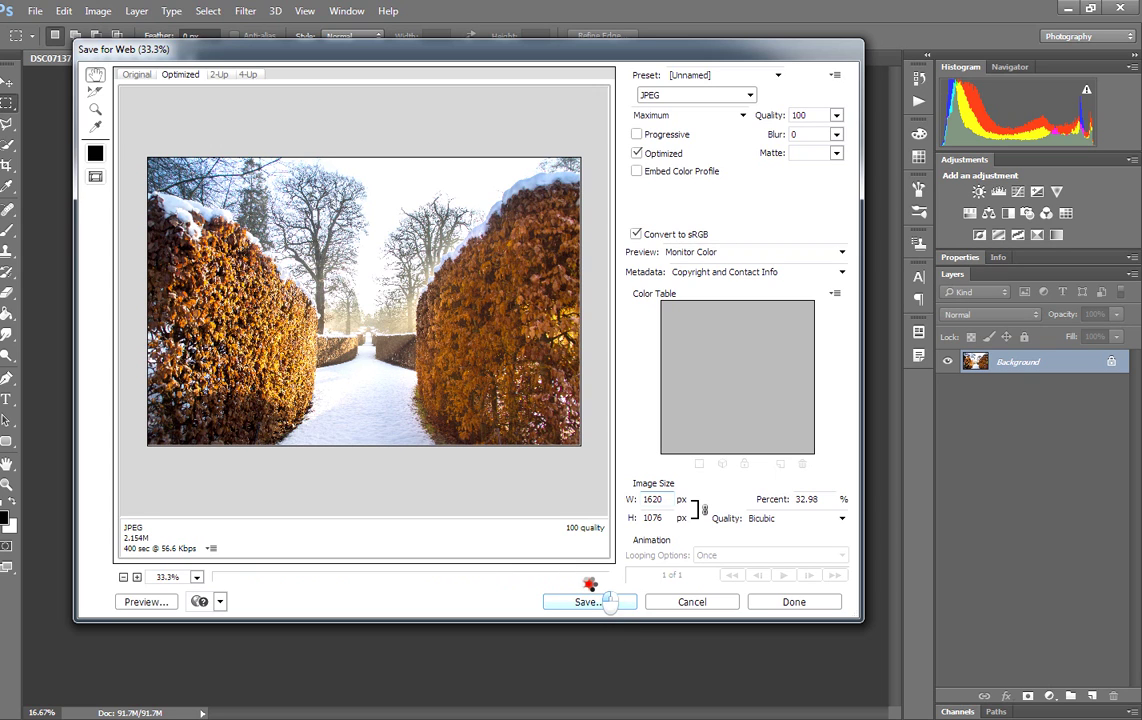